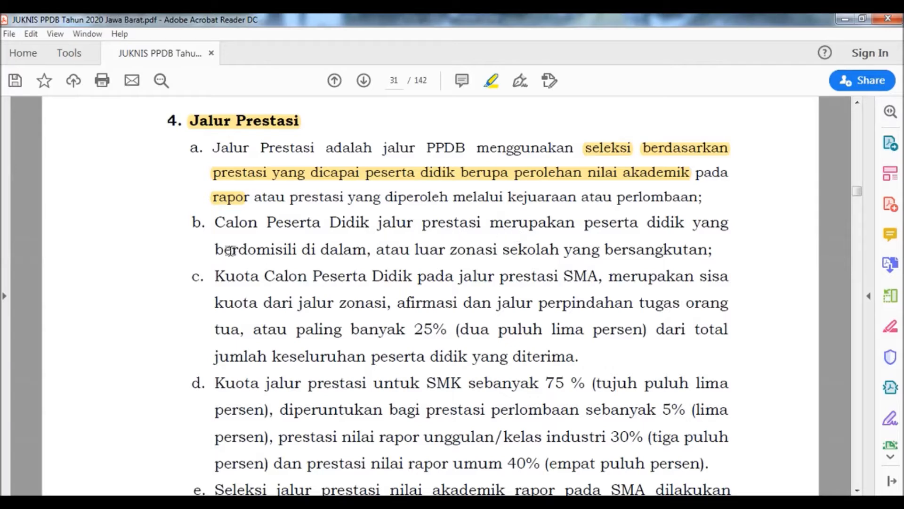
Highlight the domicile clause from "berdomisili" in item b, and in item c "merupakan sisa kuota" through "orang tua," plus "banyak 25%".
left_click_drag(211, 249, 666, 262)
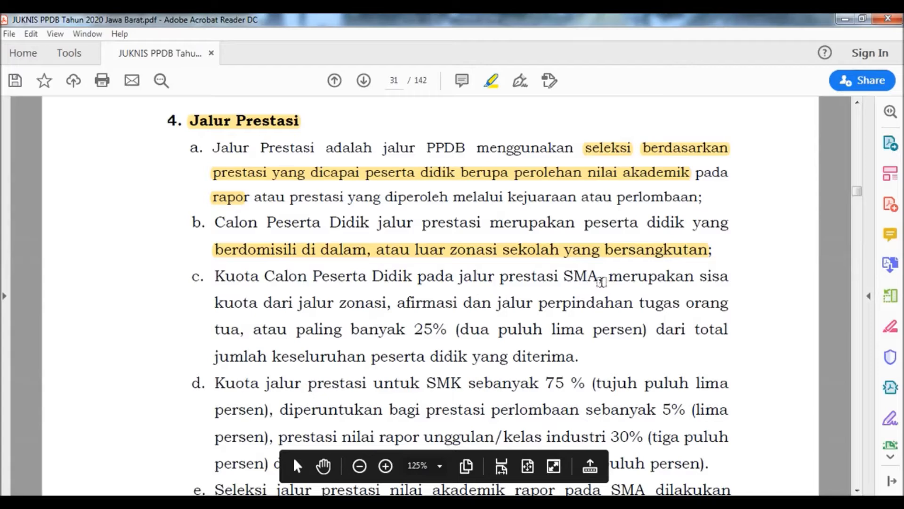
left_click_drag(608, 277, 597, 312)
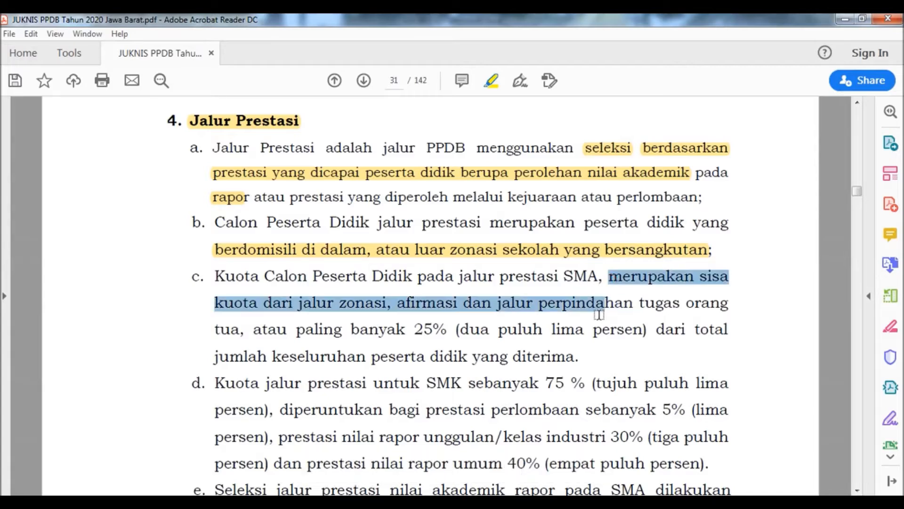
left_click_drag(597, 314, 248, 329)
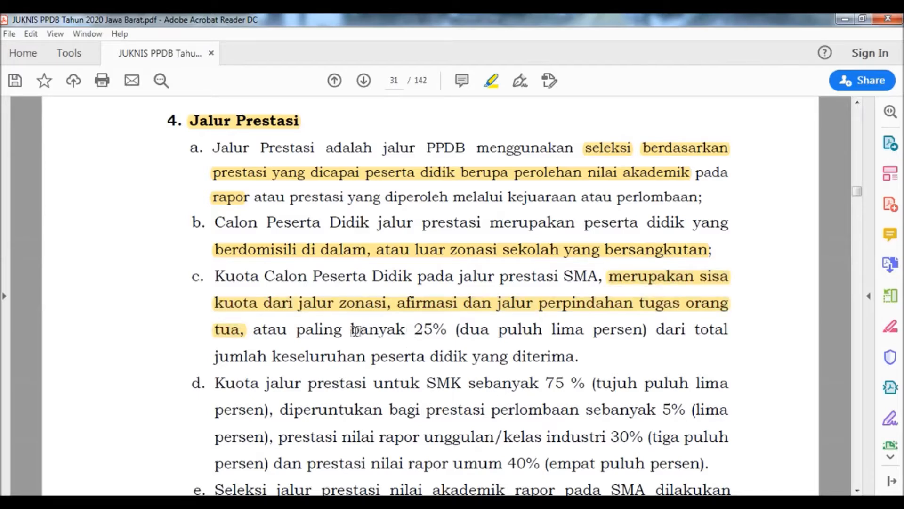
left_click_drag(351, 330, 446, 330)
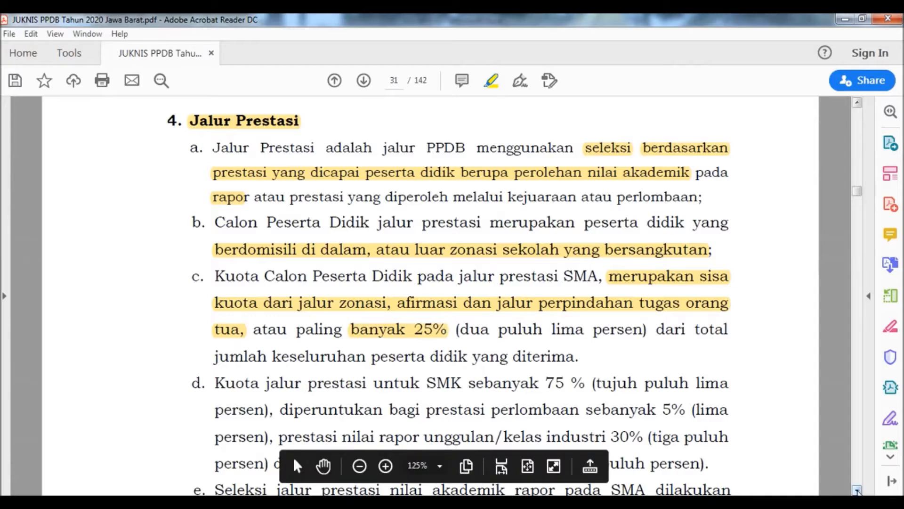
Highlight "75 %" and the clause "prestasi nilai rapor unggulan/kelas industri 30% (tiga puluh persen" in item d.
scroll(293, 457, "down", 2)
scroll(471, 282, "down", 5)
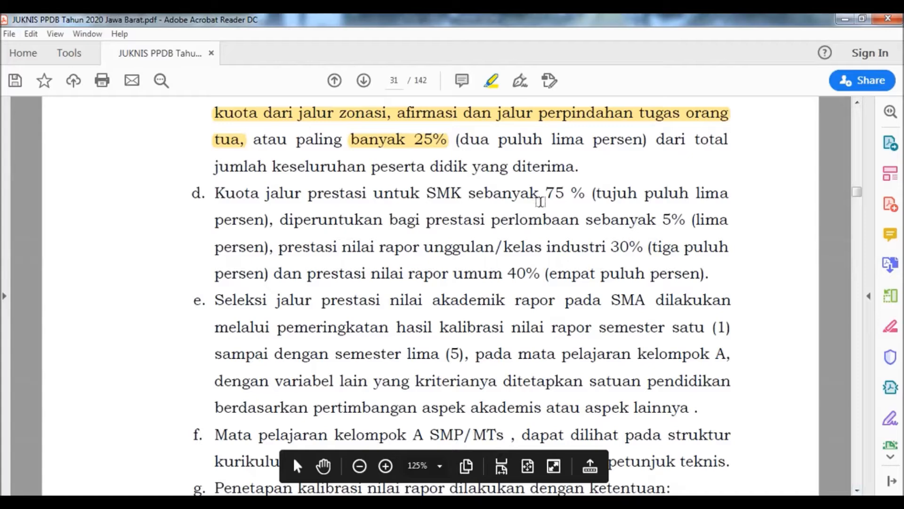
left_click_drag(545, 191, 583, 192)
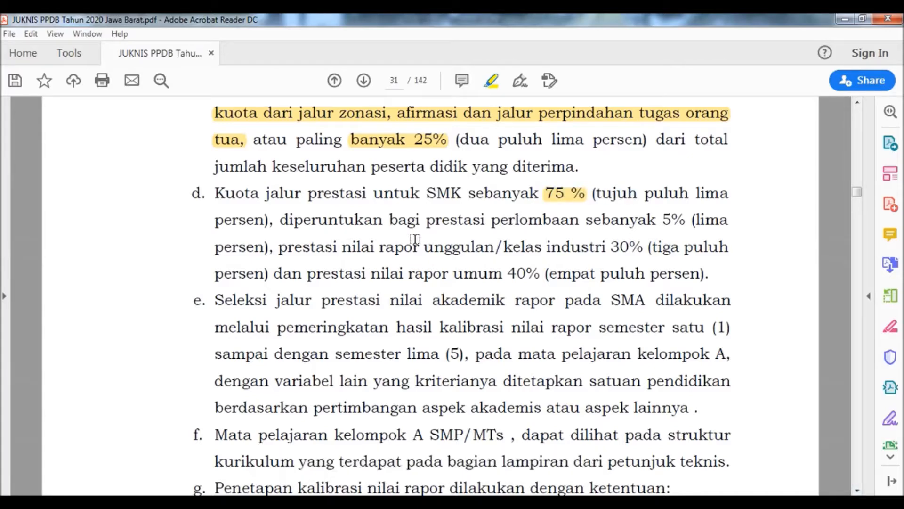
left_click_drag(278, 247, 264, 274)
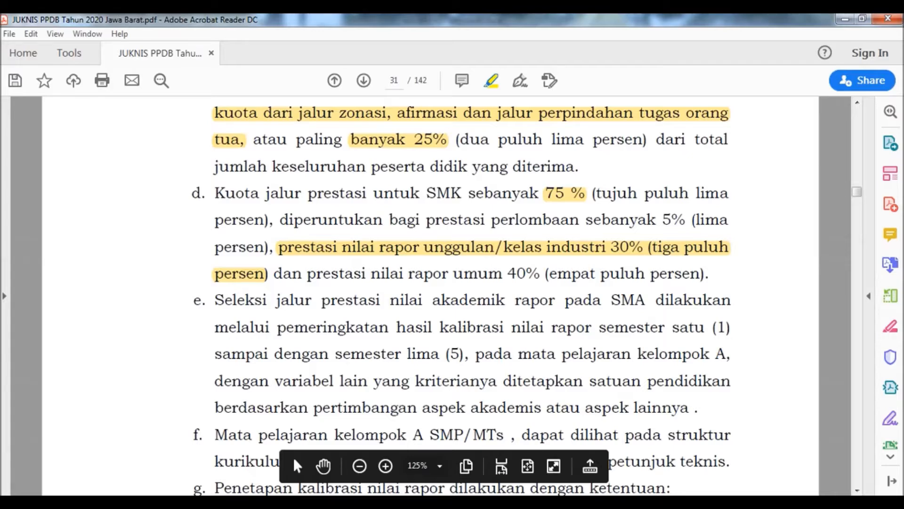
Highlight the whole text of item e about the SMA report-grade selection, from "Seleksi jalur prestasi" to "aspek lainnya".
left_click(857, 490)
left_click(857, 490)
left_click(857, 490)
left_click(858, 490)
left_click(857, 490)
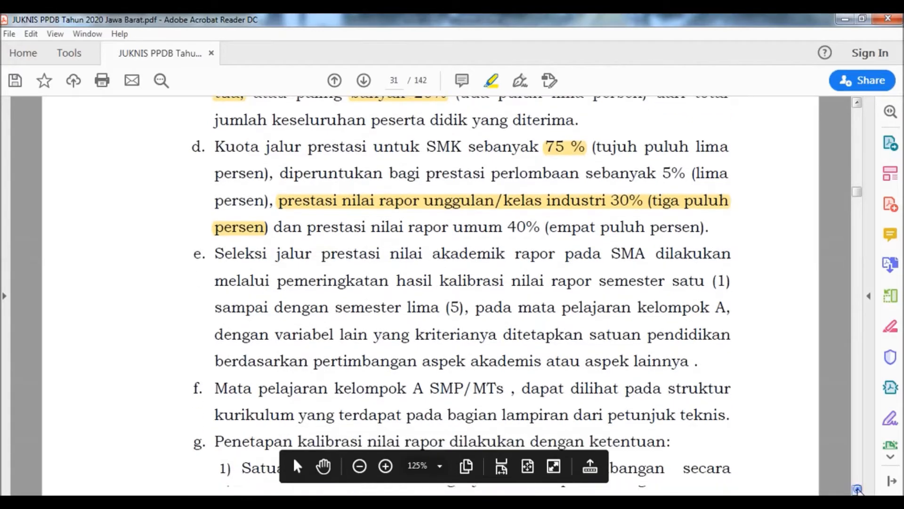
left_click(857, 490)
left_click(857, 490)
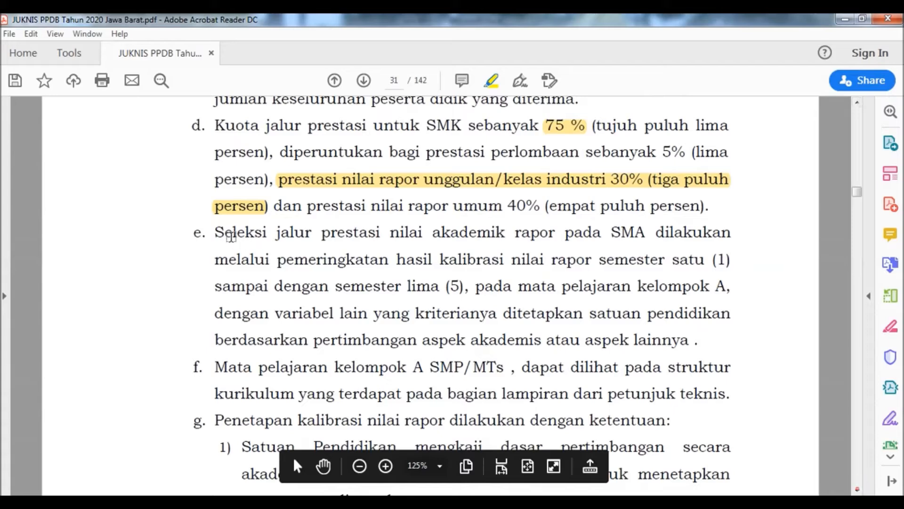
left_click_drag(215, 231, 709, 341)
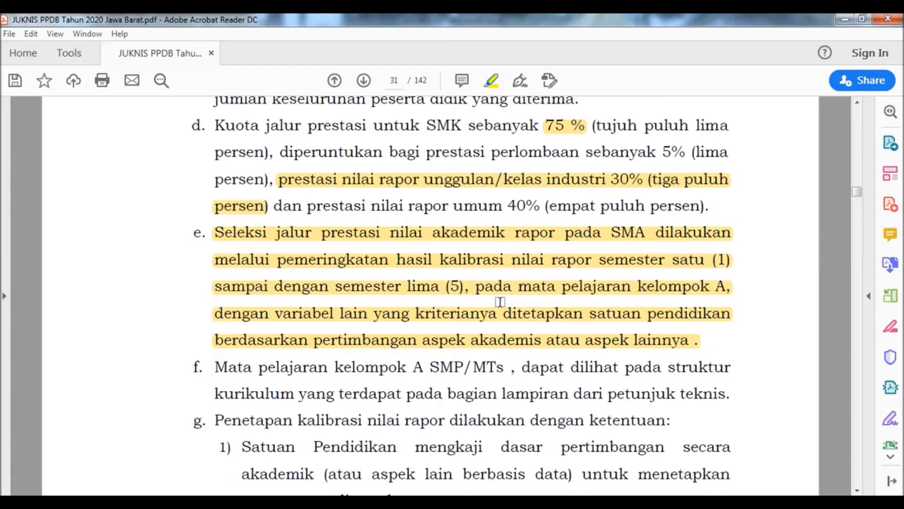
Highlight the full sentence of item f about the group A subjects and the phrase "kalibrasi nilai rapor" in item g.
scroll(375, 335, "down", 3)
left_click_drag(216, 285, 727, 314)
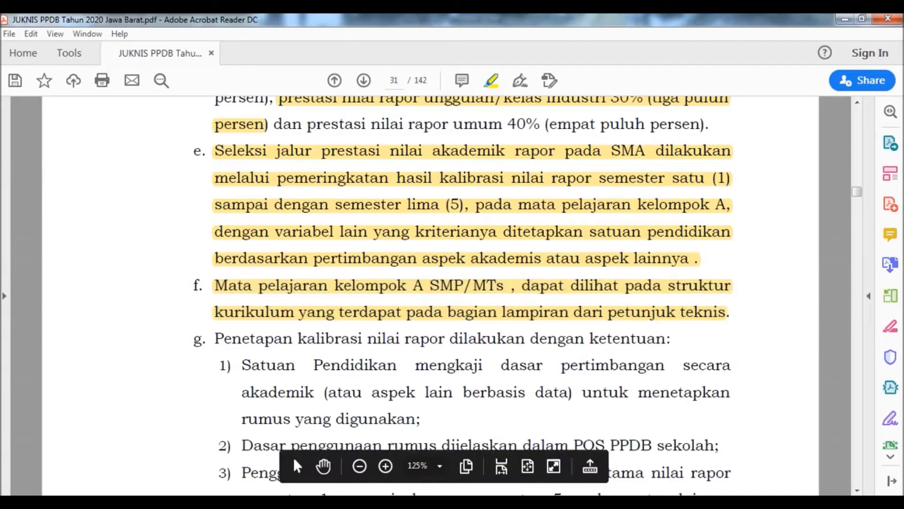
scroll(857, 490, "down", 4)
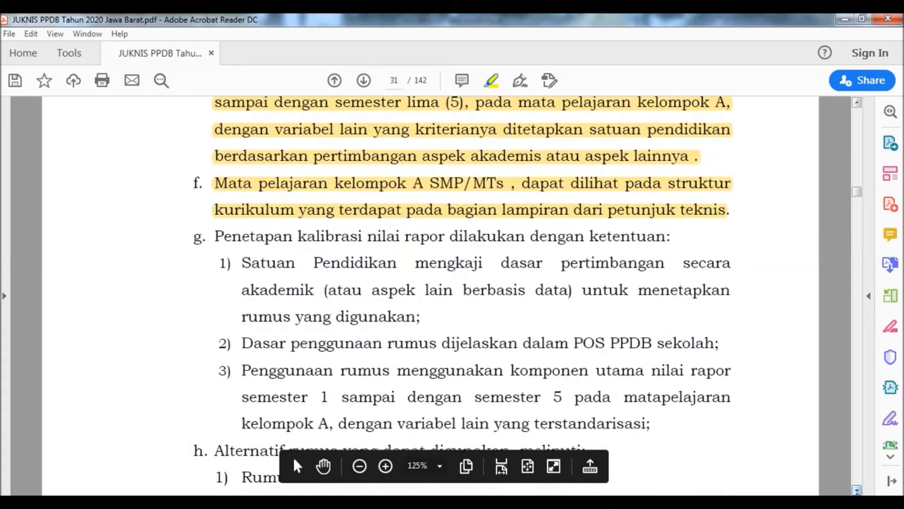
left_click(857, 491)
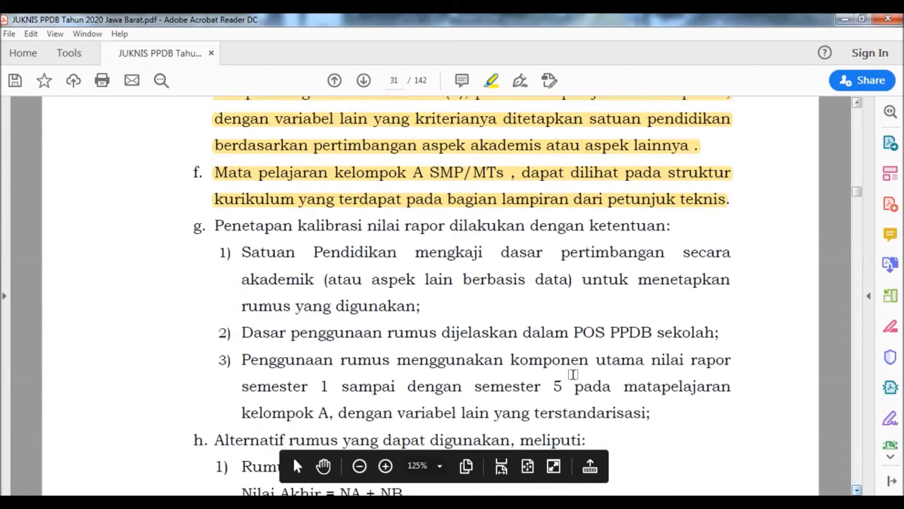
left_click_drag(298, 225, 423, 226)
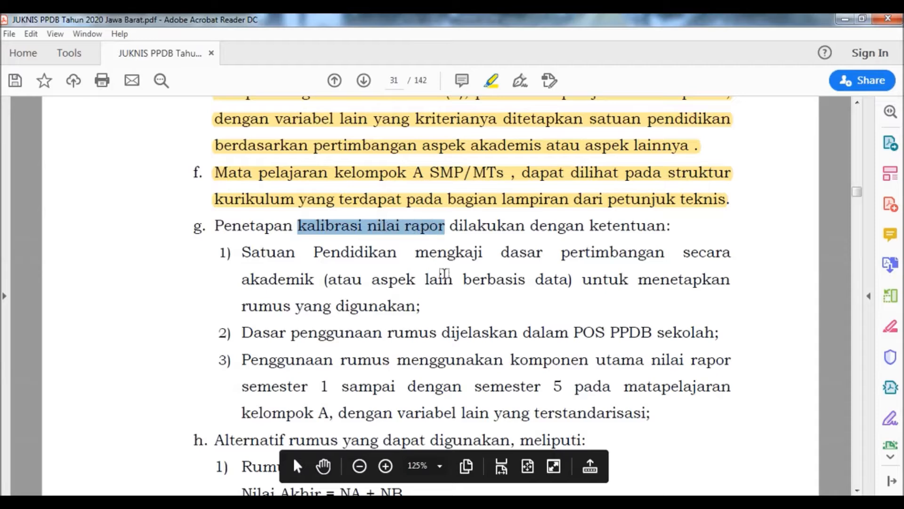
left_click(394, 277)
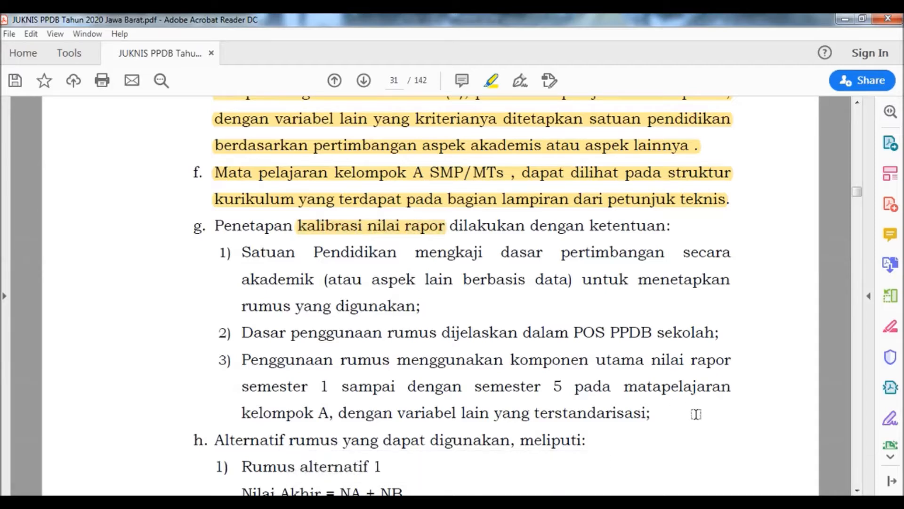
Highlight all of point 3 under item g, from "Penggunaan rumus" to "terstandarisasi;".
scroll(856, 491, "down", 2)
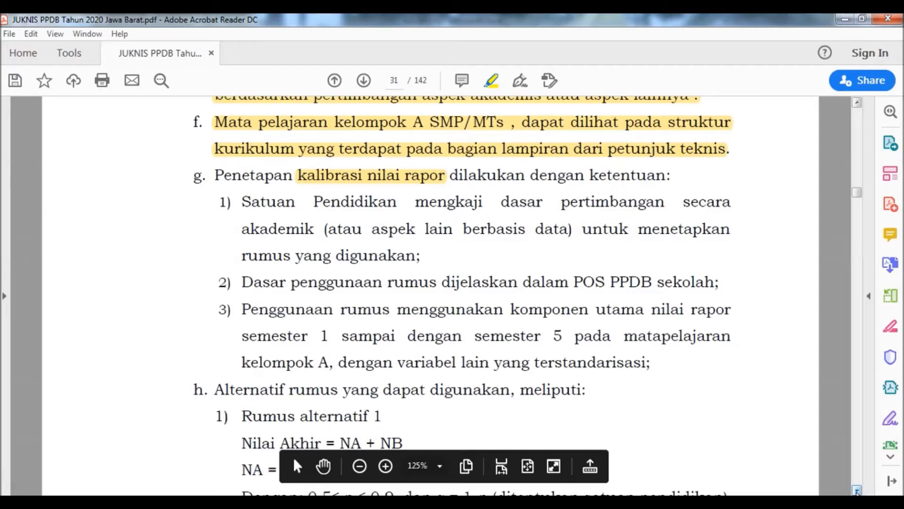
left_click(857, 490)
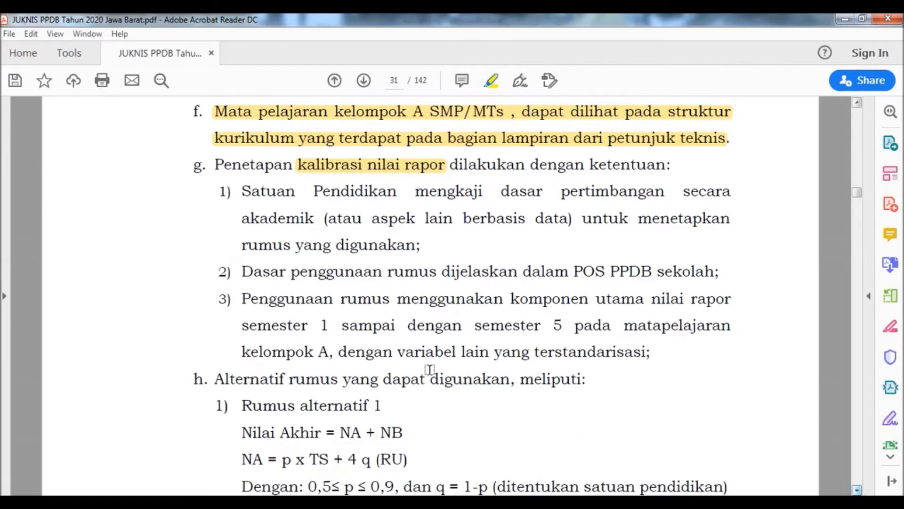
left_click_drag(241, 299, 653, 353)
right_click(598, 360)
left_click(675, 388)
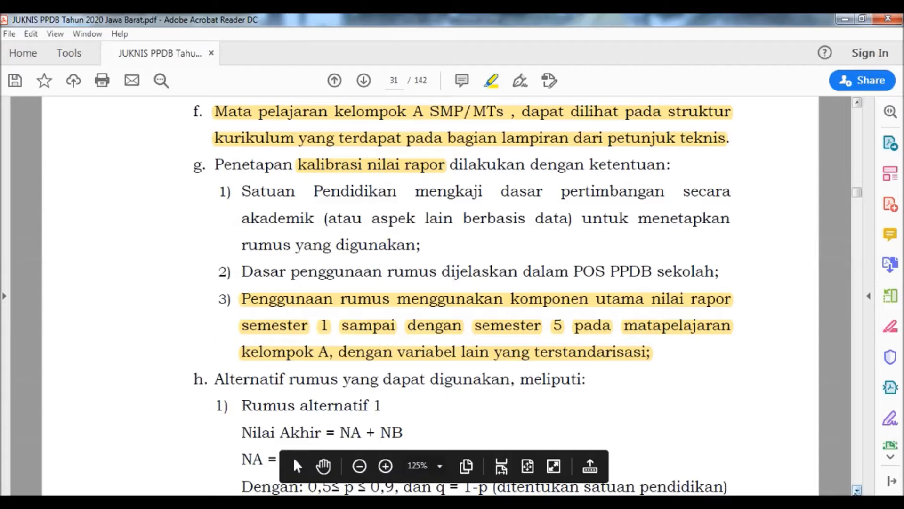
Highlight the headings "Rumus alternatif 1" and "Rumus alternatif 2" under item h.
scroll(293, 457, "down", 1)
scroll(770, 451, "down", 3)
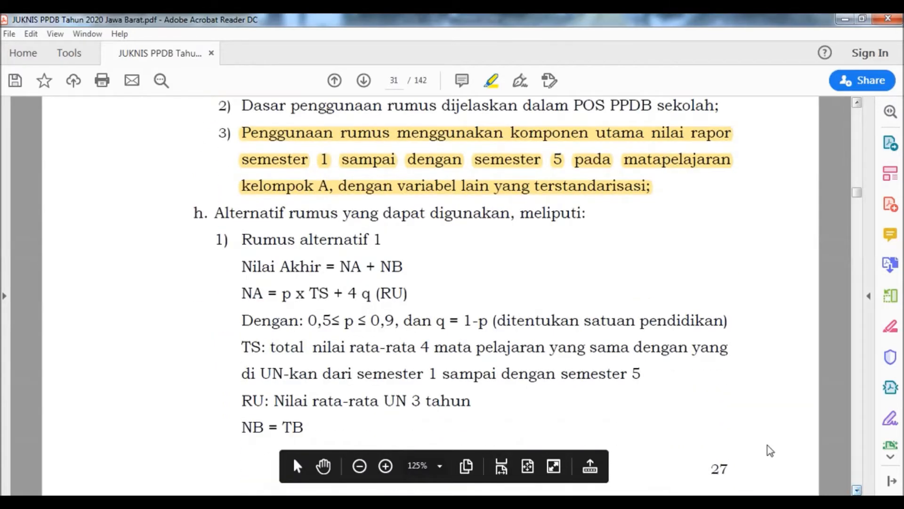
left_click_drag(242, 237, 382, 242)
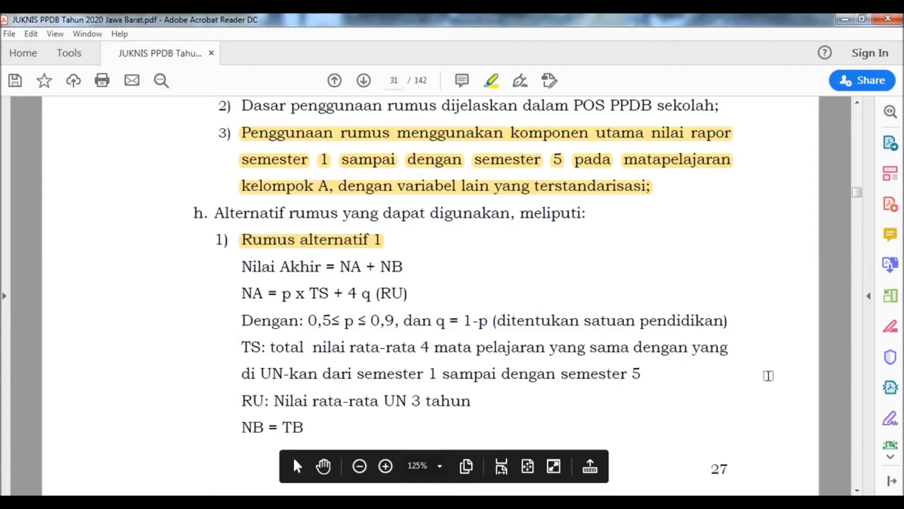
left_click(857, 489)
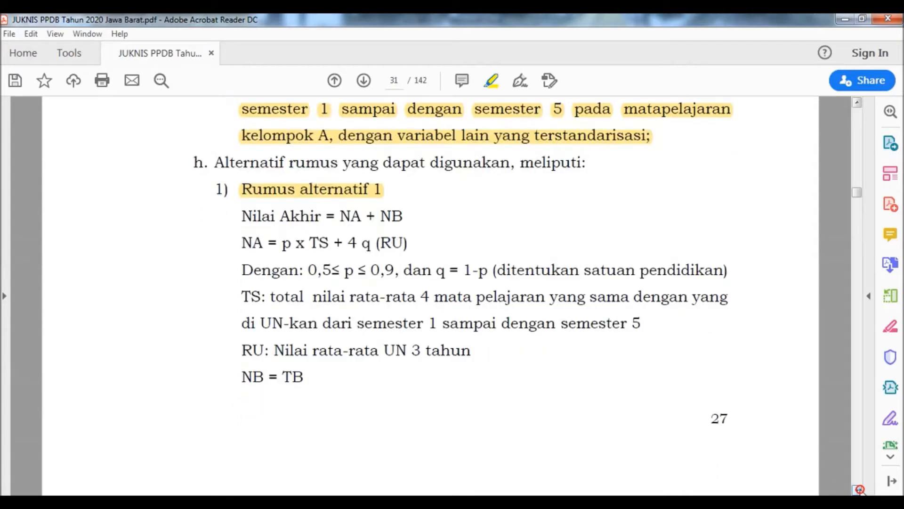
left_click_drag(857, 490, 857, 489)
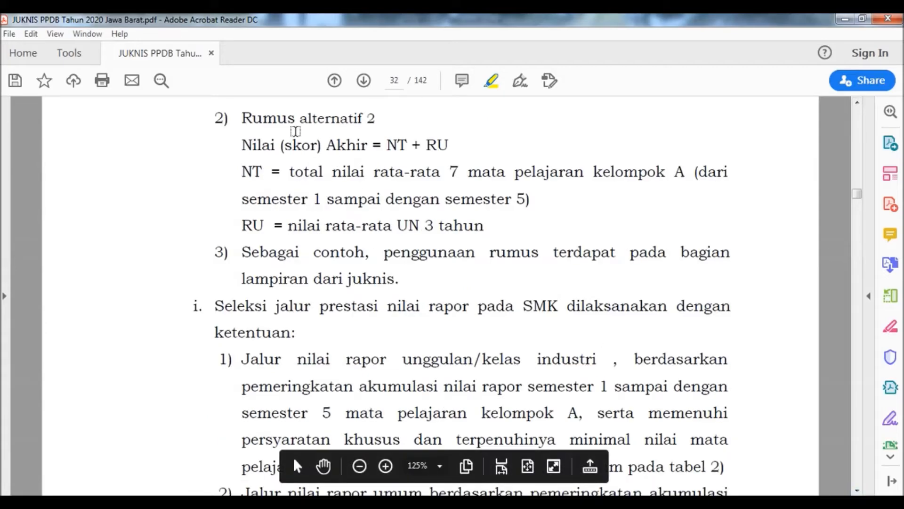
left_click_drag(243, 118, 377, 120)
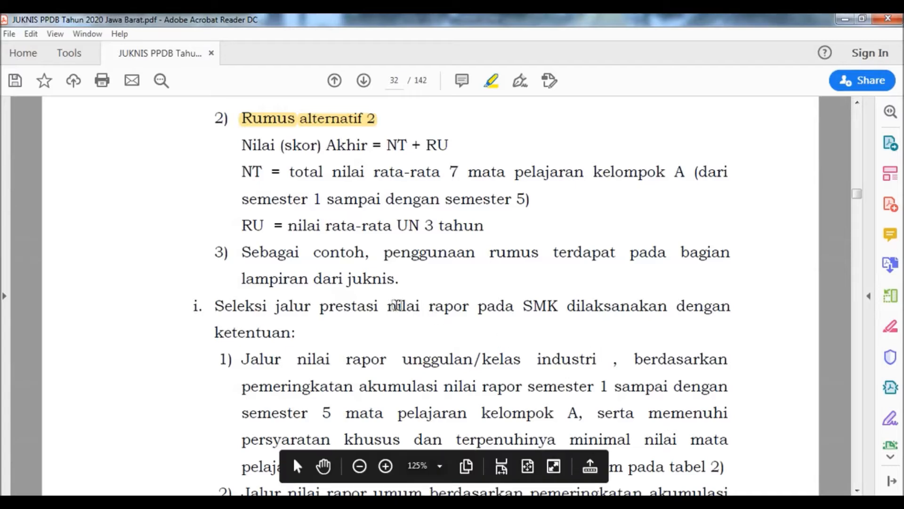
Highlight "jalur prestasi nilai rapor pada SMK" in item i, the ranking and special-requirement clauses of its point 1, and all of point 2.
left_click(275, 306)
left_click_drag(277, 306, 542, 319)
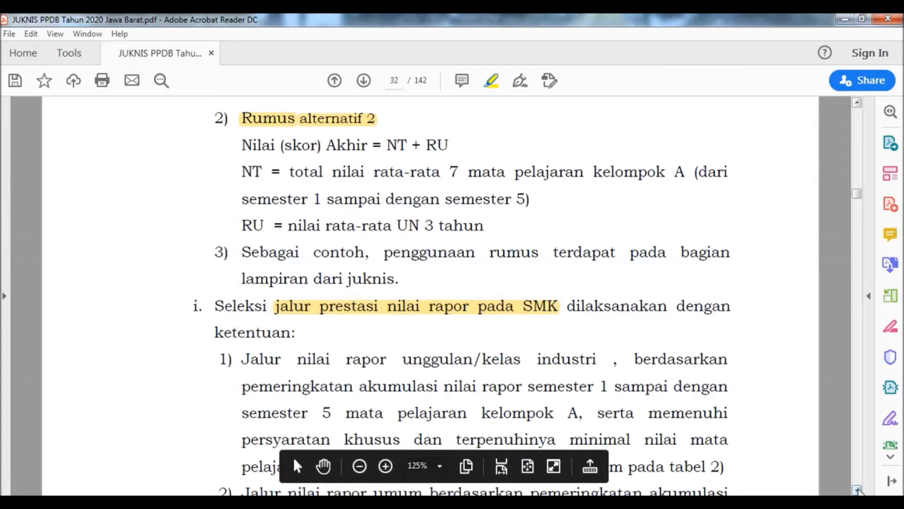
left_click(857, 489)
left_click(857, 490)
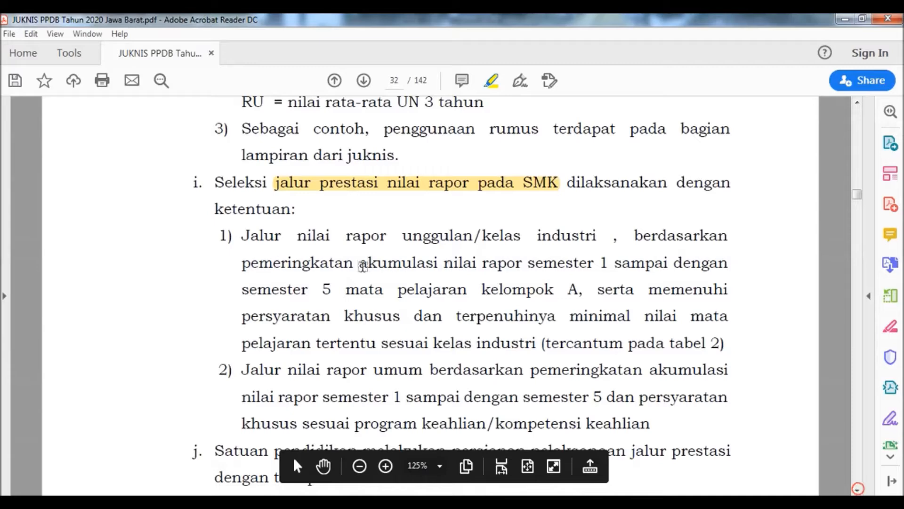
left_click_drag(633, 235, 578, 296)
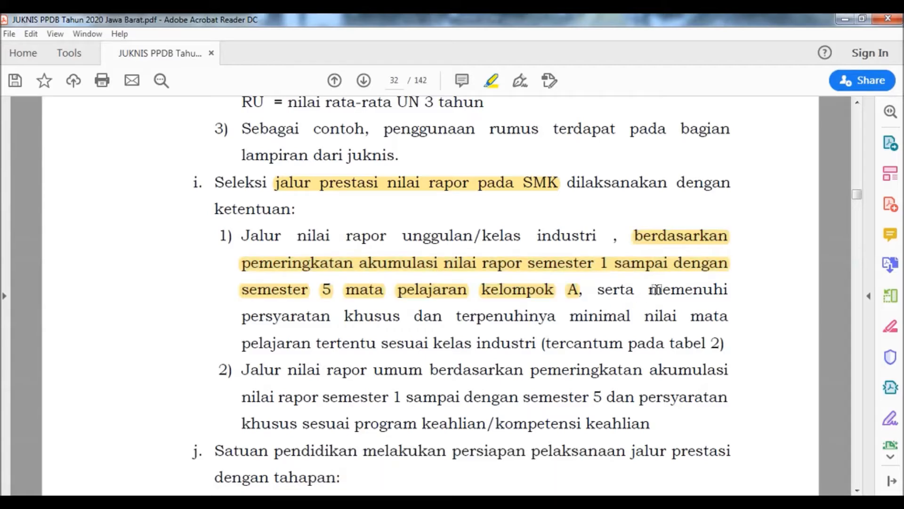
left_click_drag(653, 289, 736, 346)
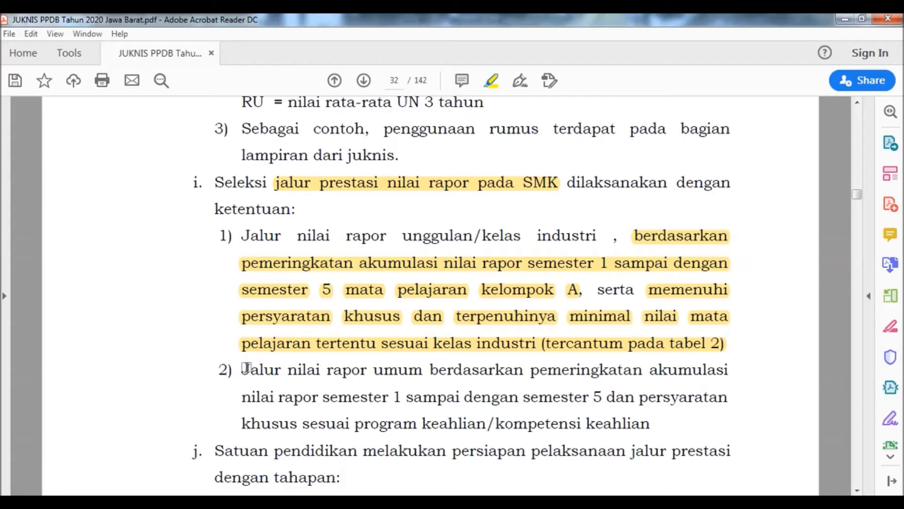
left_click_drag(241, 369, 624, 423)
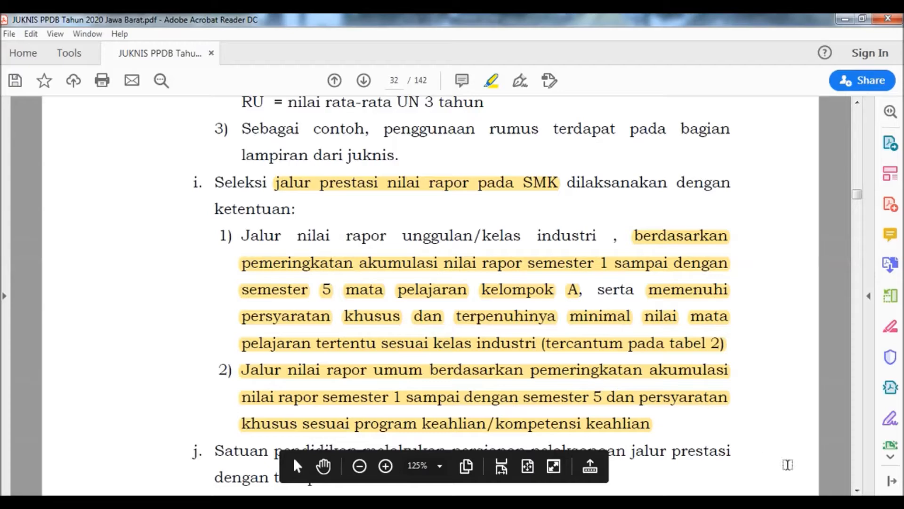
left_click(857, 490)
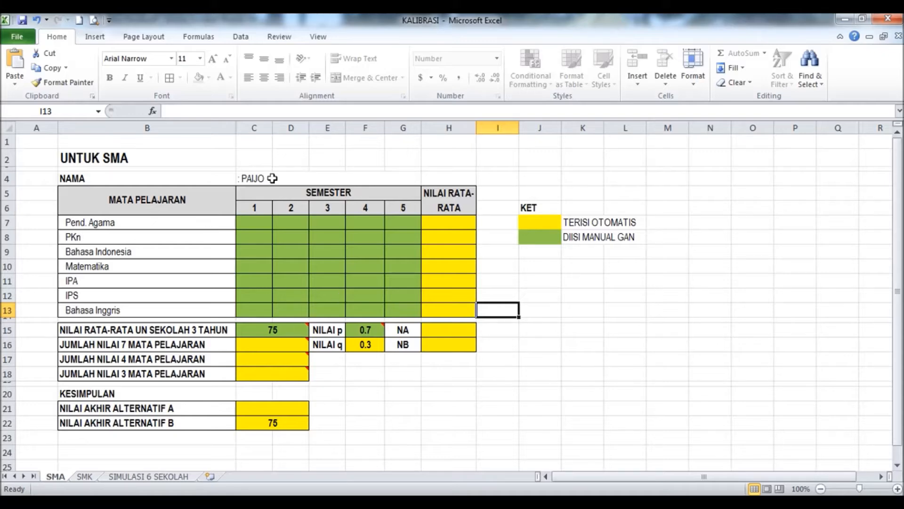
Switch to the KALIBRASI workbook in Excel and enter Pend. Agama grades 80, 87, 88, 89 and 81 for semesters 1 to 5 on the SMA sheet.
left_click(257, 222)
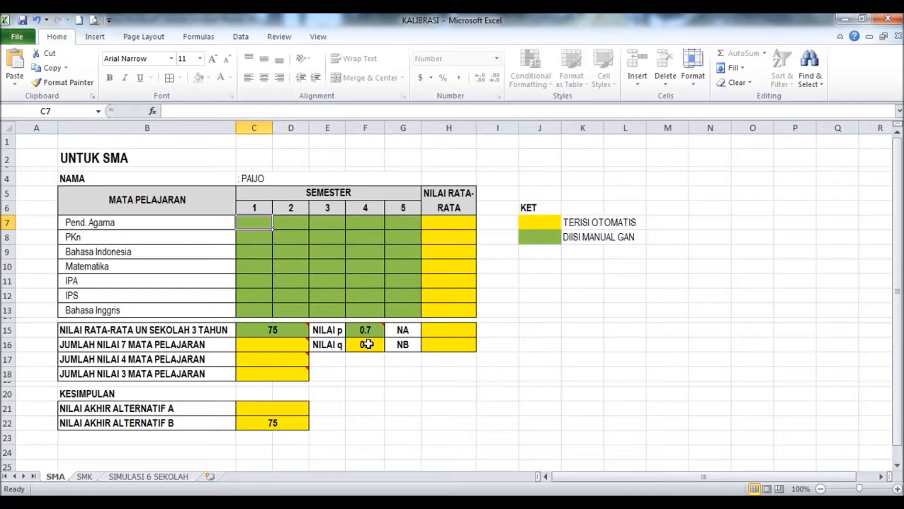
type("80")
key("Tab")
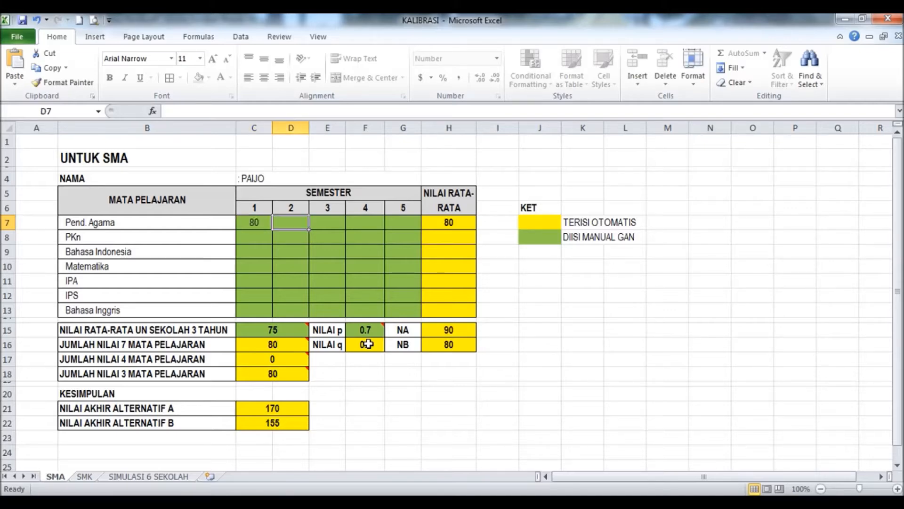
type("87")
key("Tab")
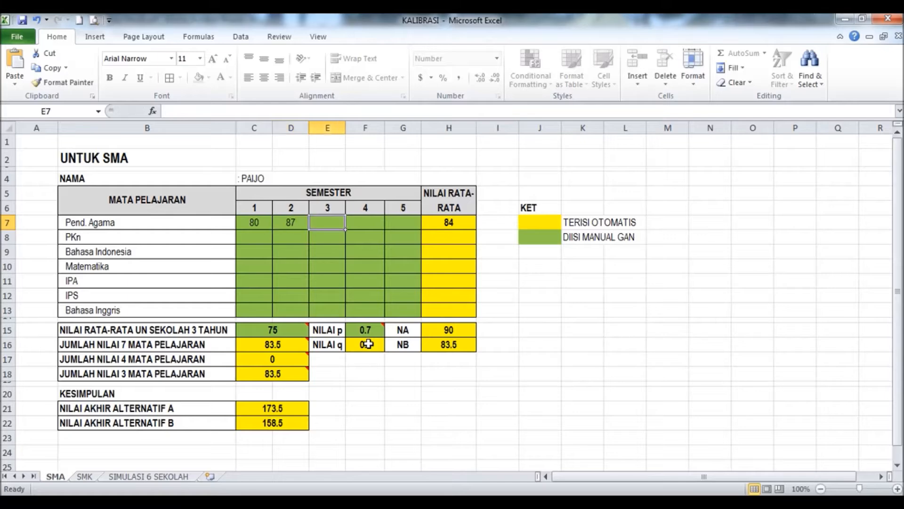
type("88")
key("Tab")
type("8")
key("Tab")
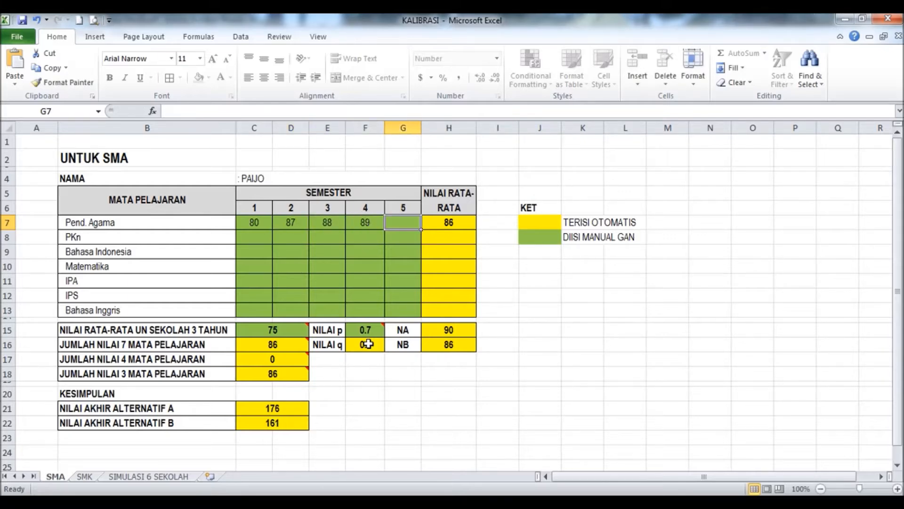
type("81")
key("Return")
key("Left")
key("Left")
key("Left")
key("Left")
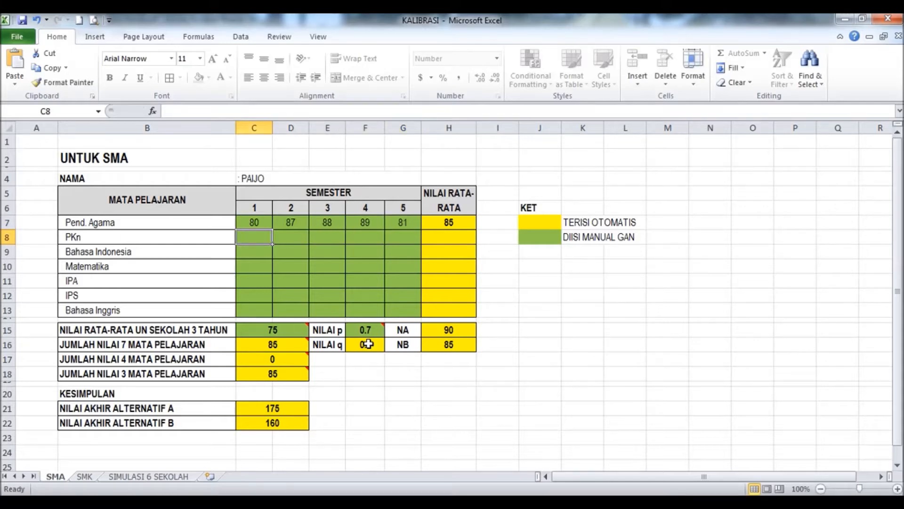
Enter PKn grades 78, 79, 75, 78 and 79 for semesters 1 to 5.
type("78")
key("Tab")
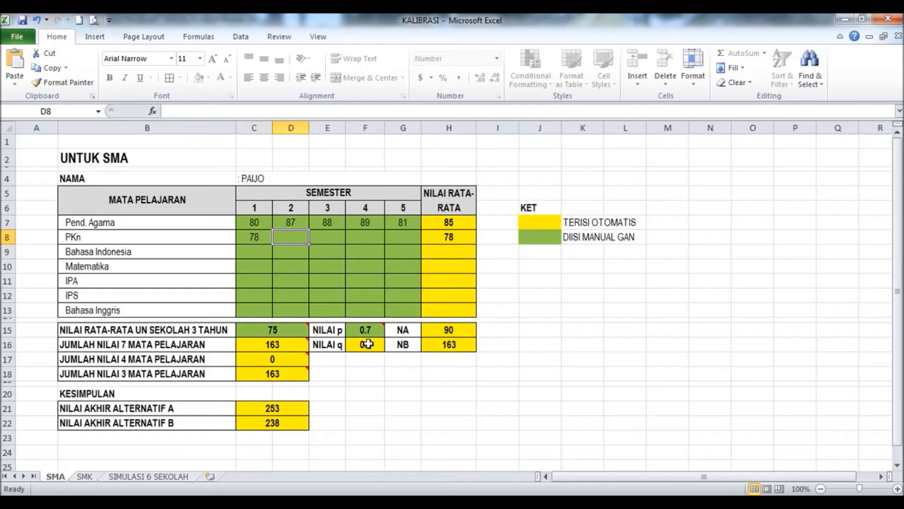
type("79")
key("Tab")
type("75")
key("Tab")
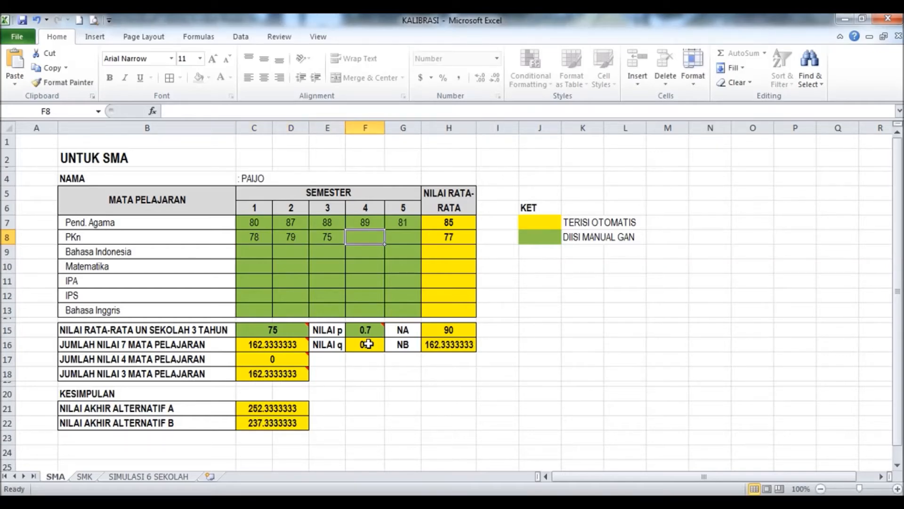
type("78")
key("Tab")
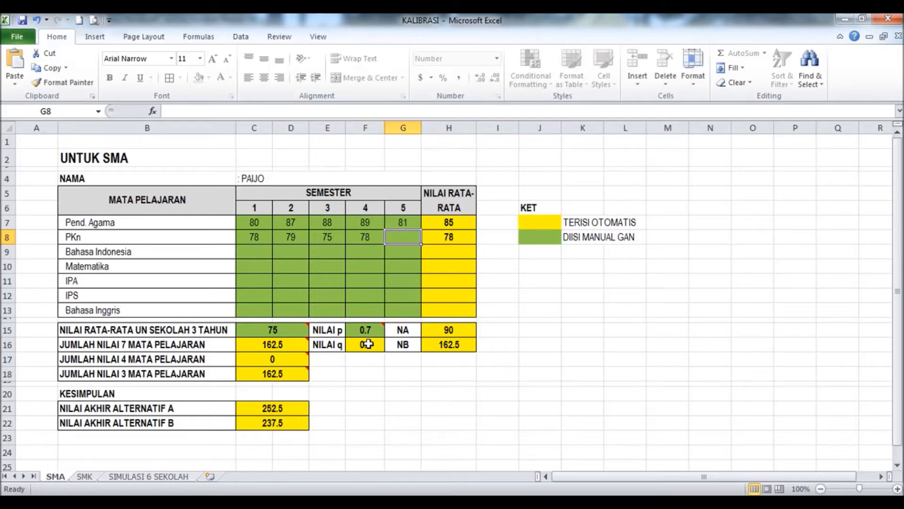
type("79")
key("Return")
Enter Bahasa Indonesia grades 80, 81, 78, 78 and 87 for semesters 1 to 5.
key("Left")
key("Left")
key("Left")
key("Left")
key("Left")
key("Right")
type("80")
key("Tab")
type("81")
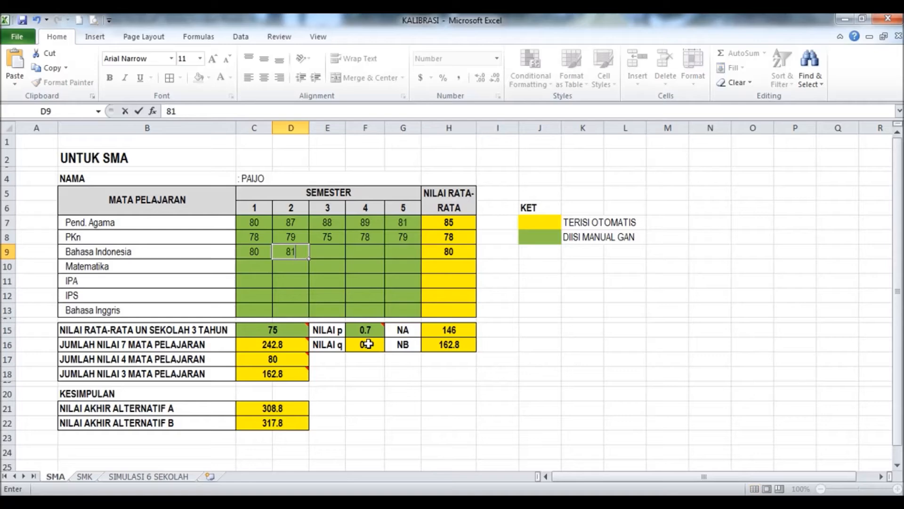
key("Tab")
type("78")
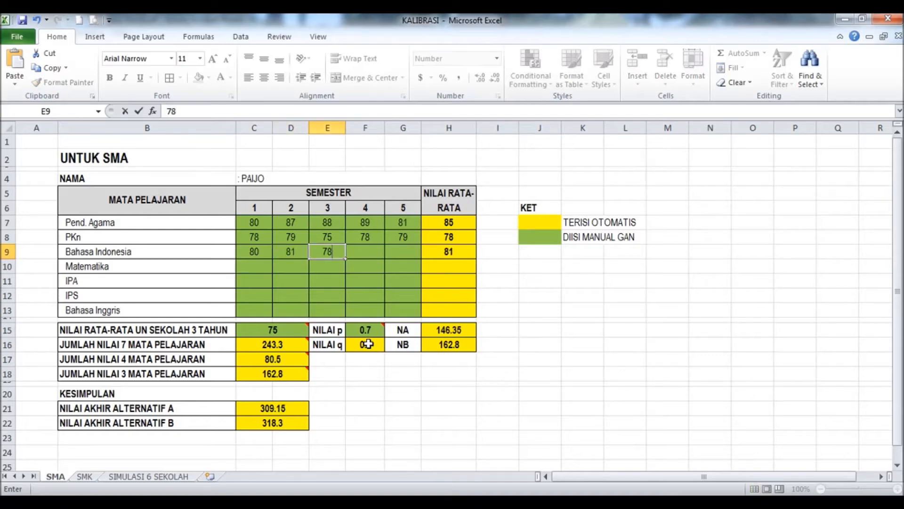
key("Tab")
type("78")
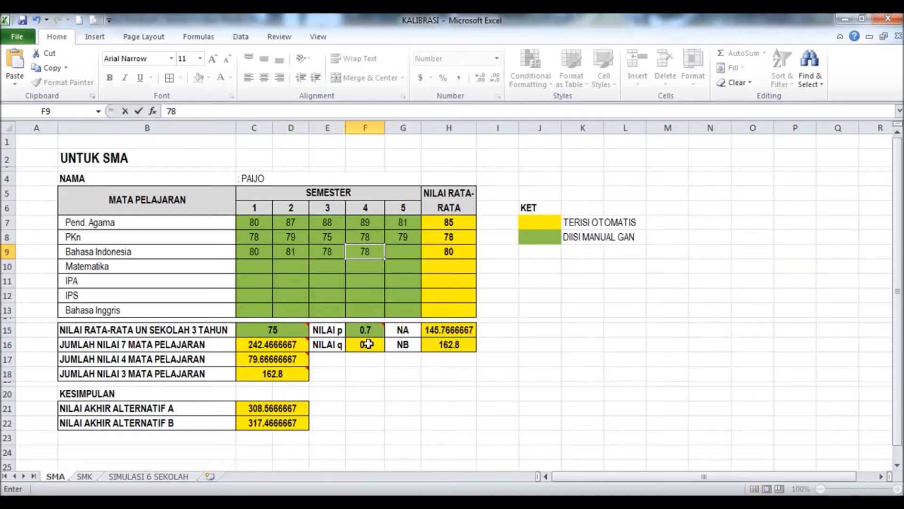
key("Tab")
type("87")
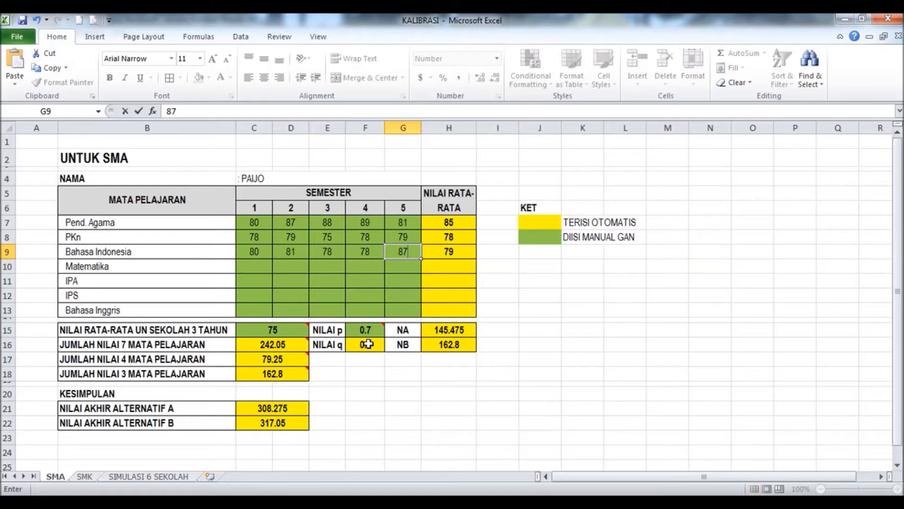
key("Return")
Fill the Matematika row with grades 77, 78, 76, 77 and 78 for semesters 1 to 5.
key("Left")
type("77")
key("Tab")
type("78")
key("Tab")
type("76")
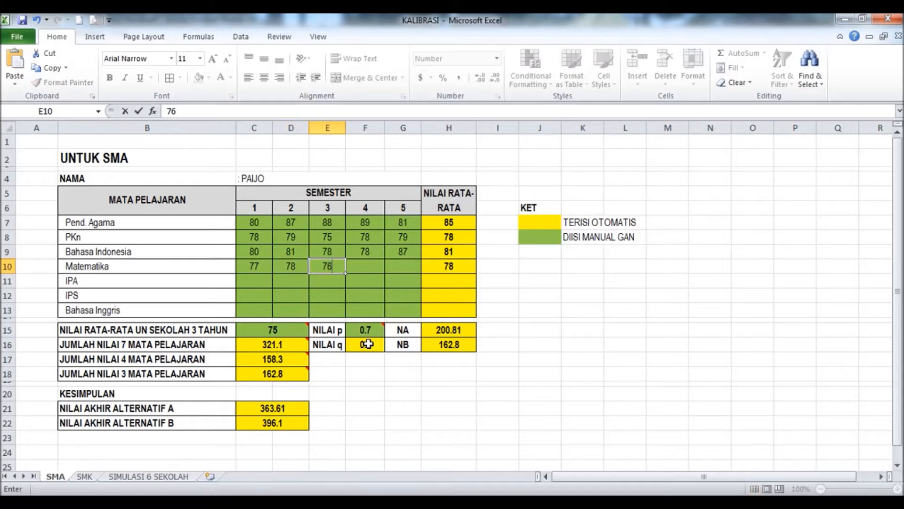
key("Tab")
type("77")
key("Tab")
type("78")
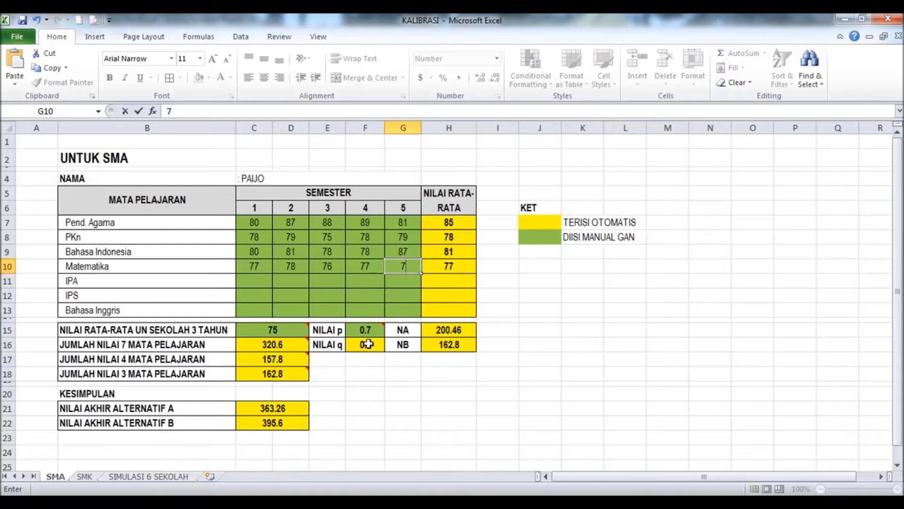
key("Return")
Fill the IPA row with grades 89, 80, 75, 77 and 78 for semesters 1 to 5.
key("Left")
key("Left")
key("Left")
key("Left")
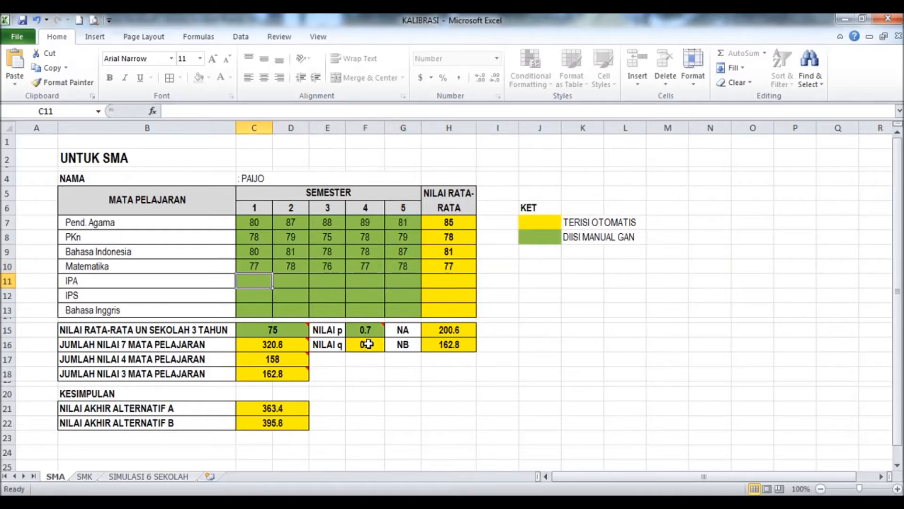
type("89")
key("Right")
type("80")
key("Right")
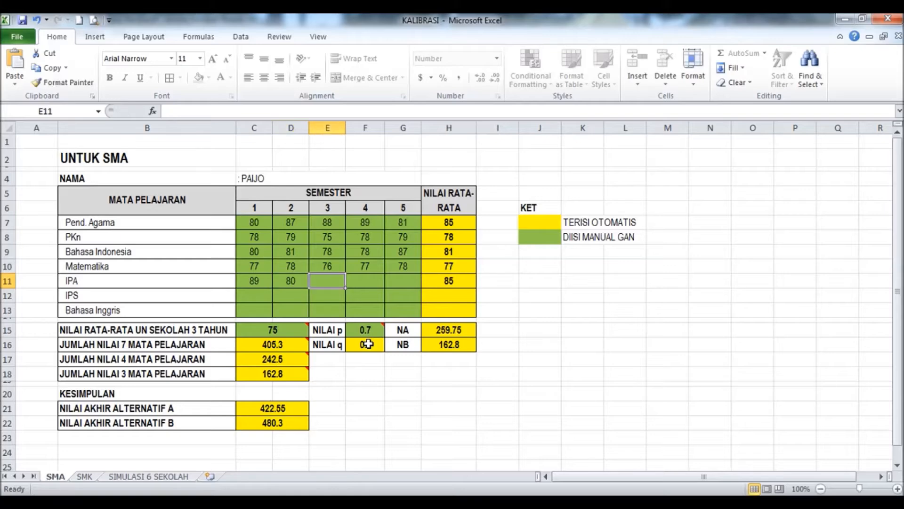
type("75")
key("Right")
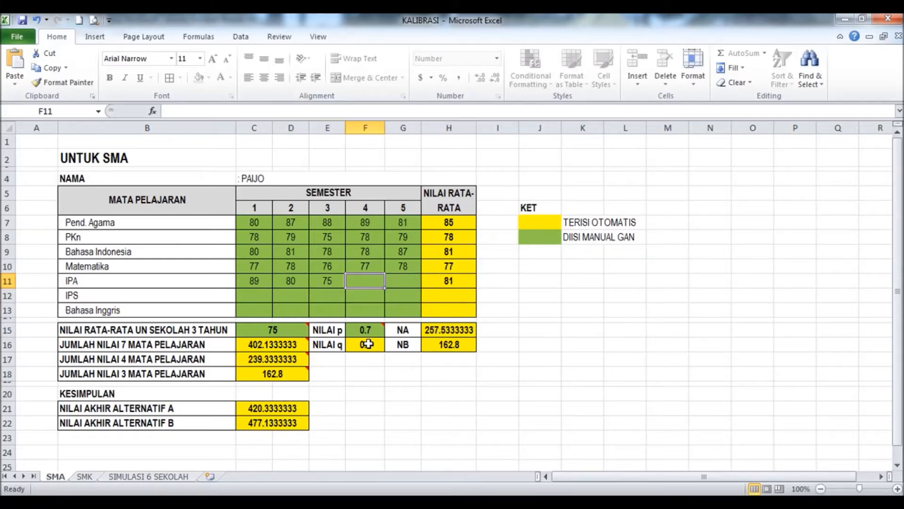
type("77")
key("Right")
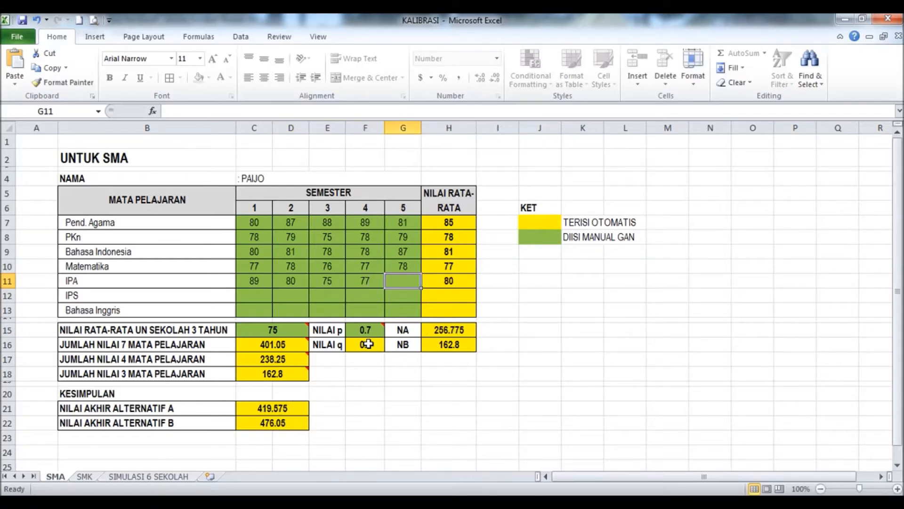
type("78")
key("Return")
Enter IPS grades 89, 79, 89, 87 and 87 for semesters 1 to 5.
key("Left")
key("Left")
key("Left")
key("Left")
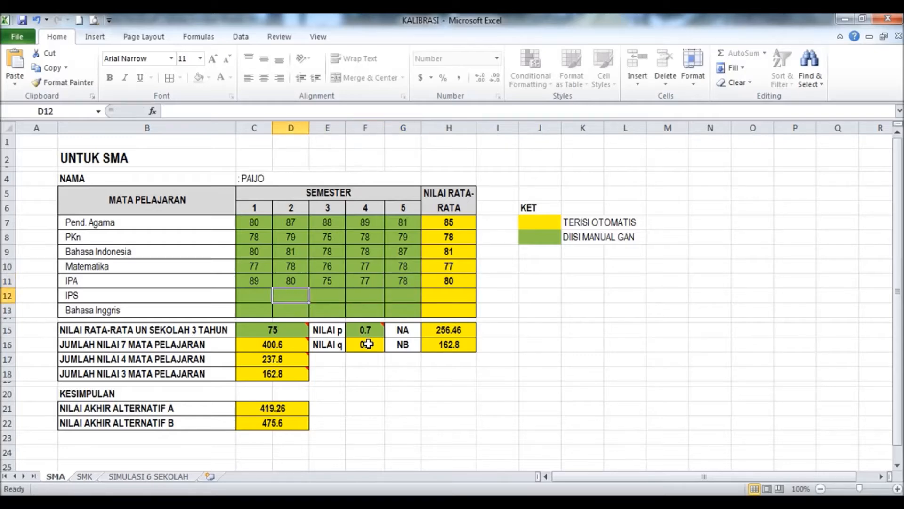
type("89")
key("Right")
type("79")
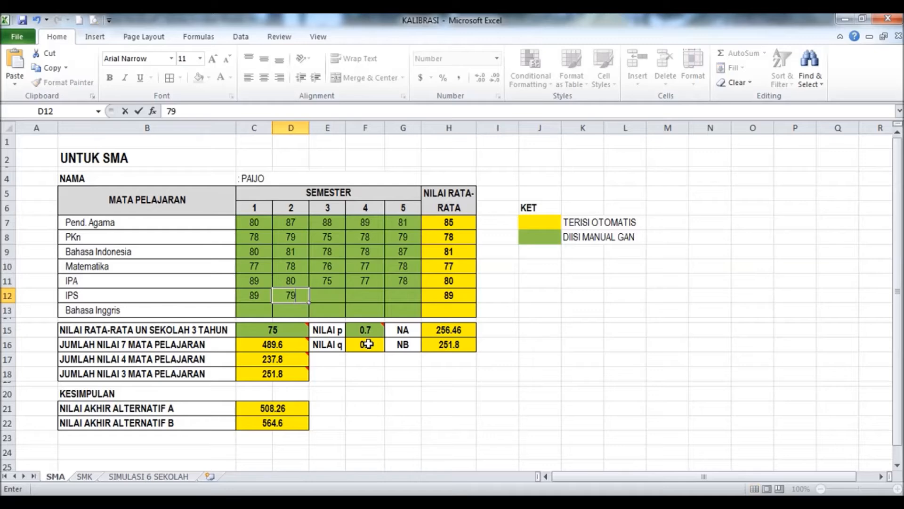
key("Right")
type("89")
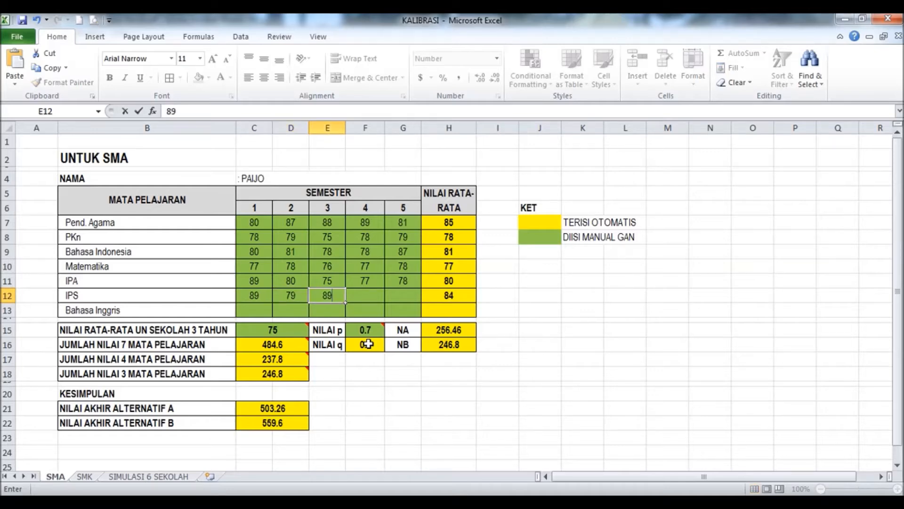
key("Right")
type("87")
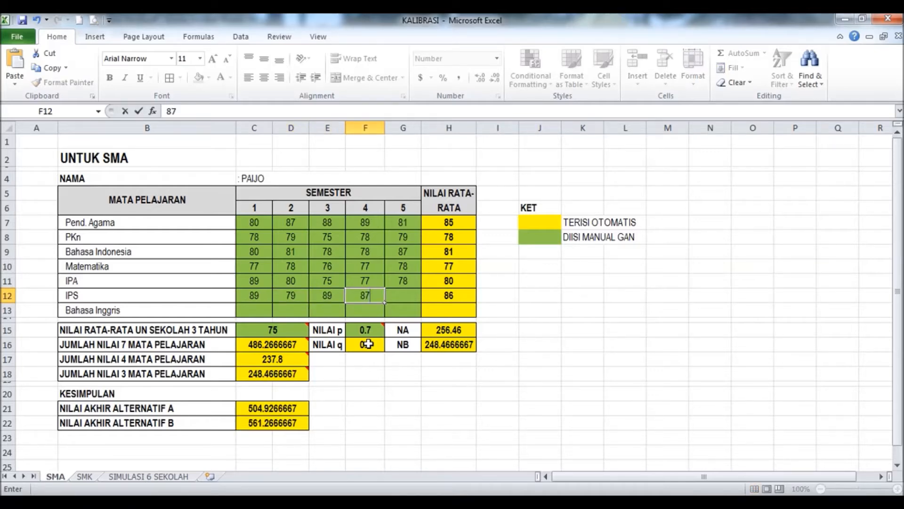
key("Right")
type("87")
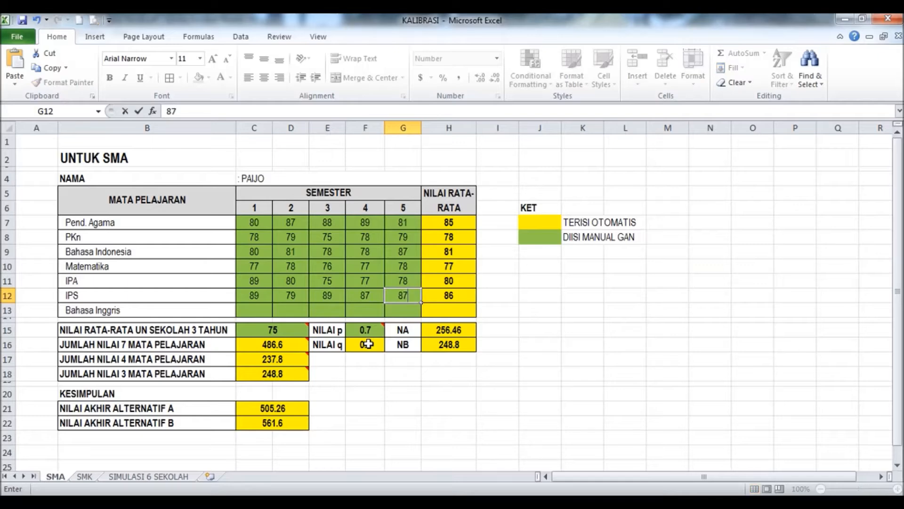
key("Return")
Enter Bahasa Inggris grades 87, 88, 78, 78 and 89 for semesters 1 to 5.
key("Left")
key("Left")
key("Left")
key("Left")
type("87")
key("Right")
type("88")
key("Right")
type("78")
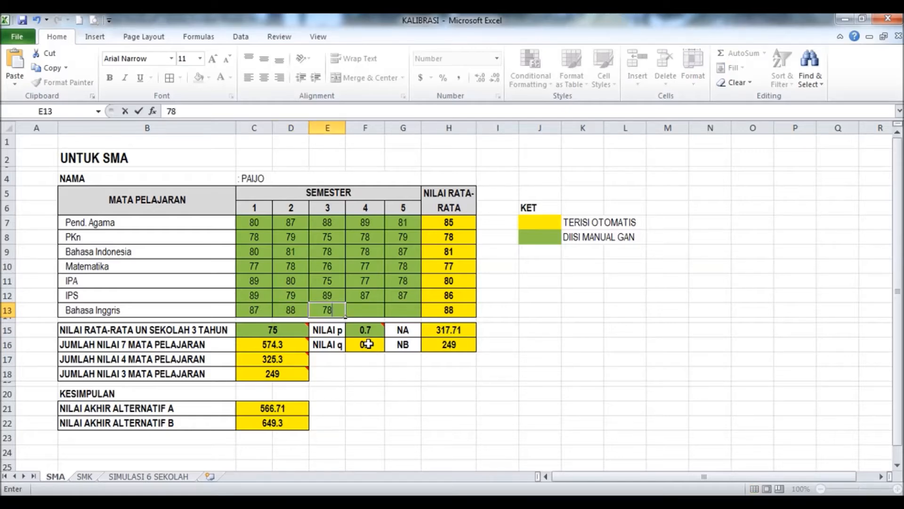
key("Right")
type("78")
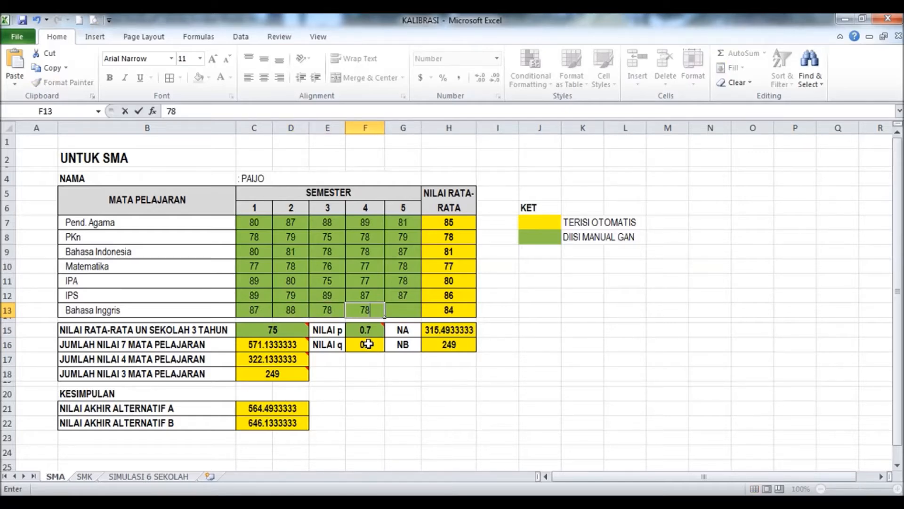
key("Right")
type("89")
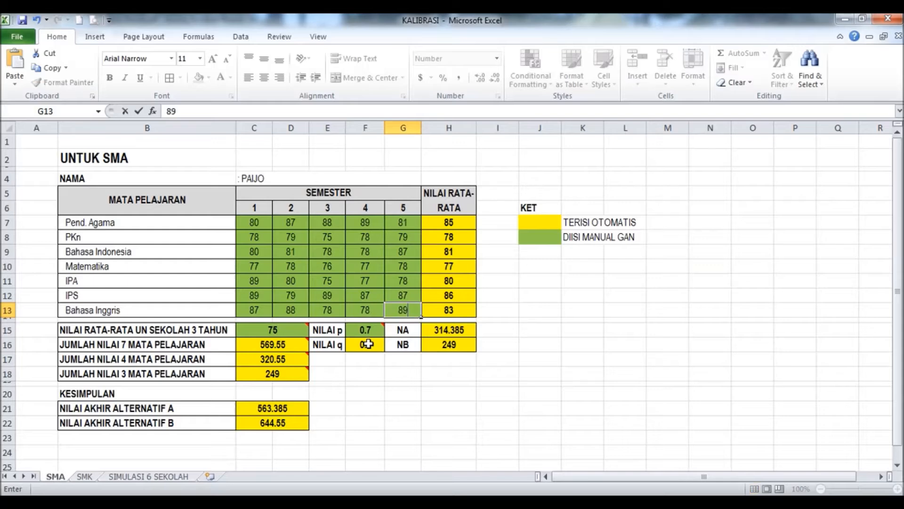
key("Return")
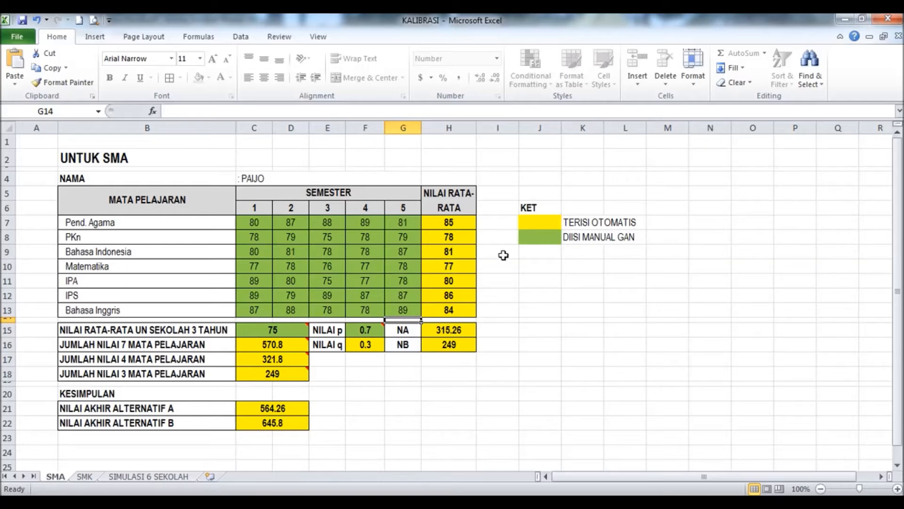
Read the cell comments on the three-year school UN average, the 7-subject and 4-subject totals, and NILAI p.
mouse_move(258, 332)
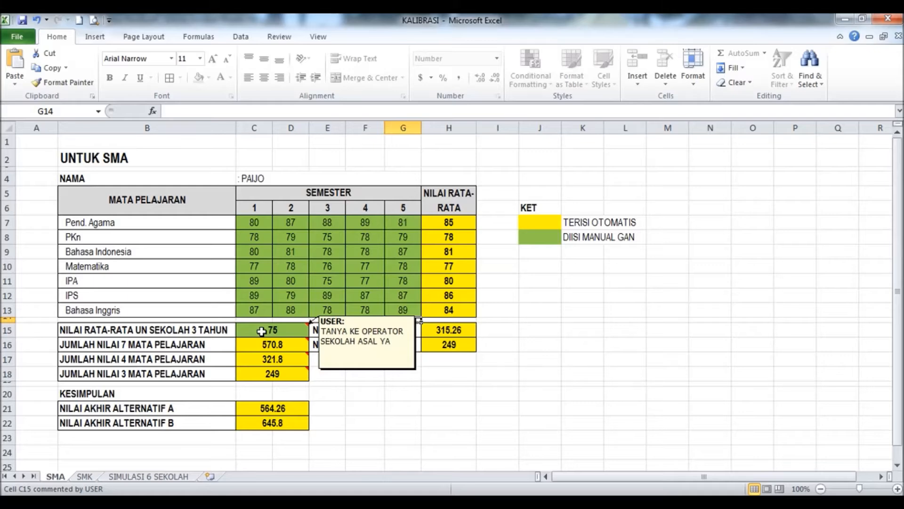
mouse_move(266, 349)
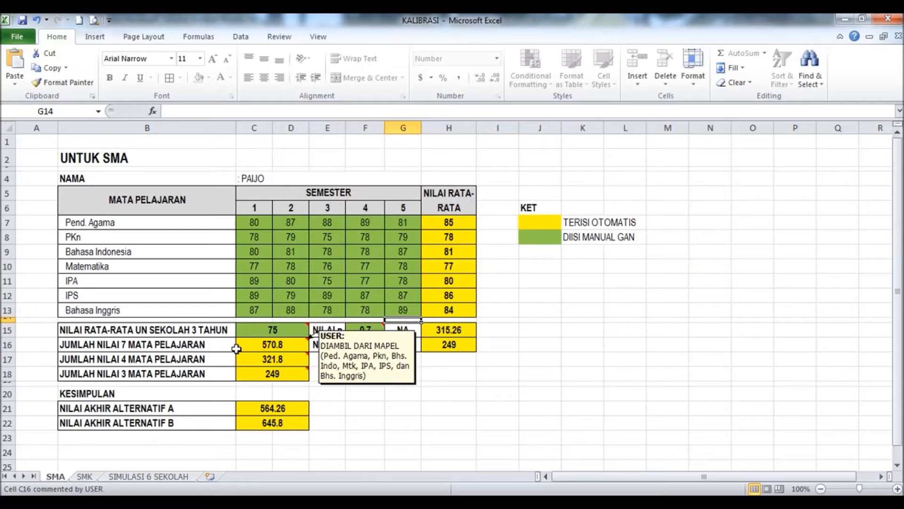
mouse_move(243, 359)
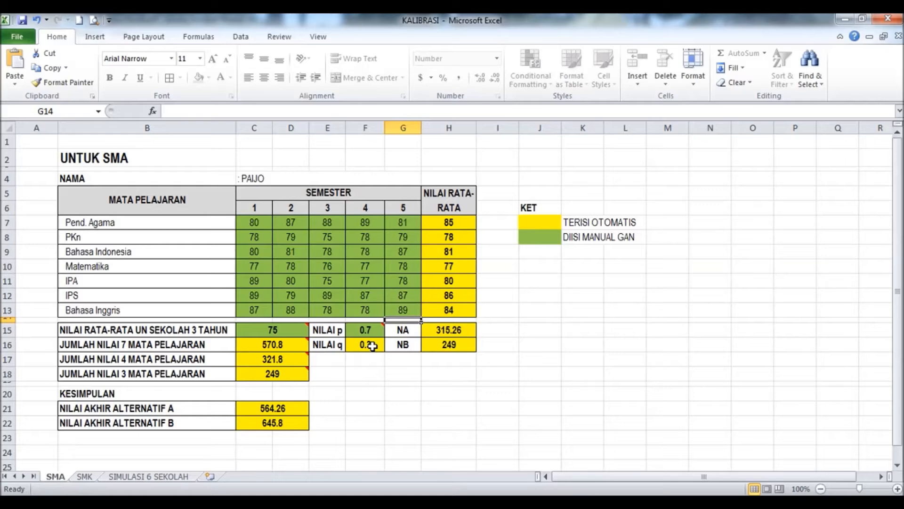
mouse_move(371, 332)
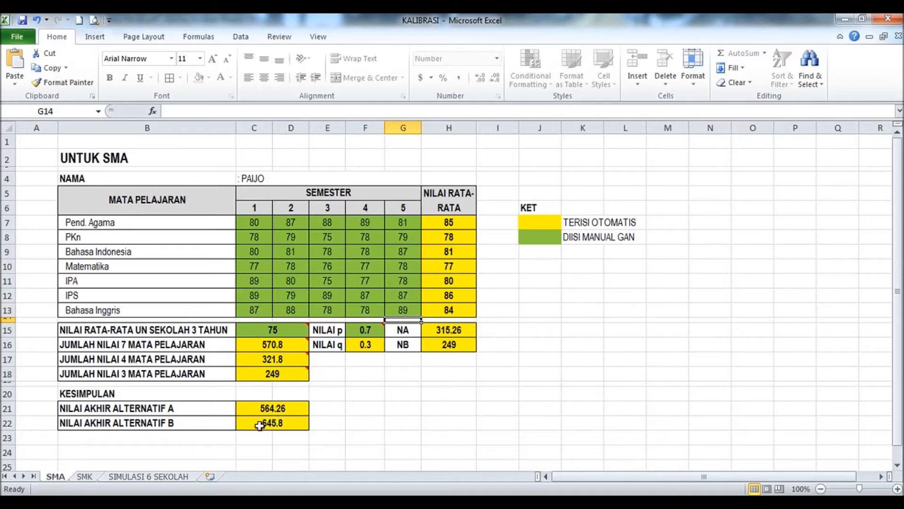
Go to the SMK sheet and enter Pend. Agama grades 78, 80, 81, 88 and 89 for semesters 1 to 5.
left_click(84, 477)
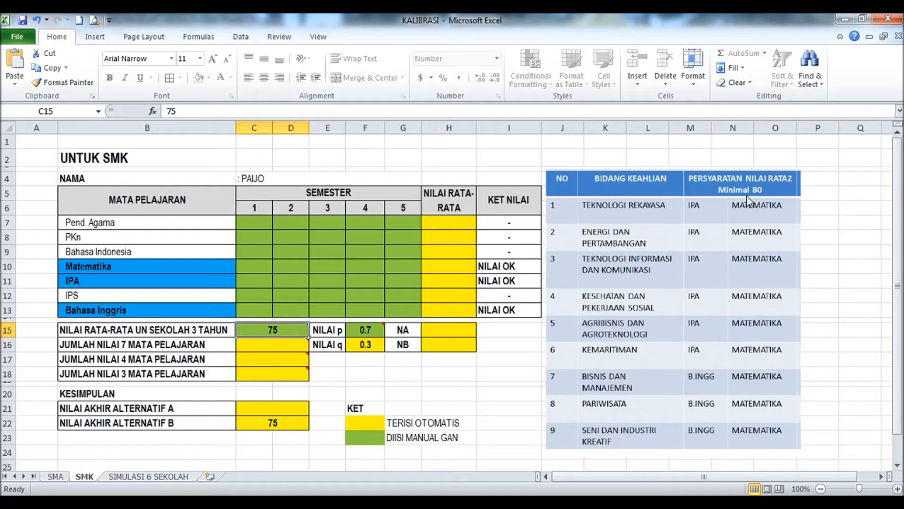
left_click(255, 224)
type("78")
key("Tab")
type("80")
key("Tab")
type("81")
key("Tab")
type("88")
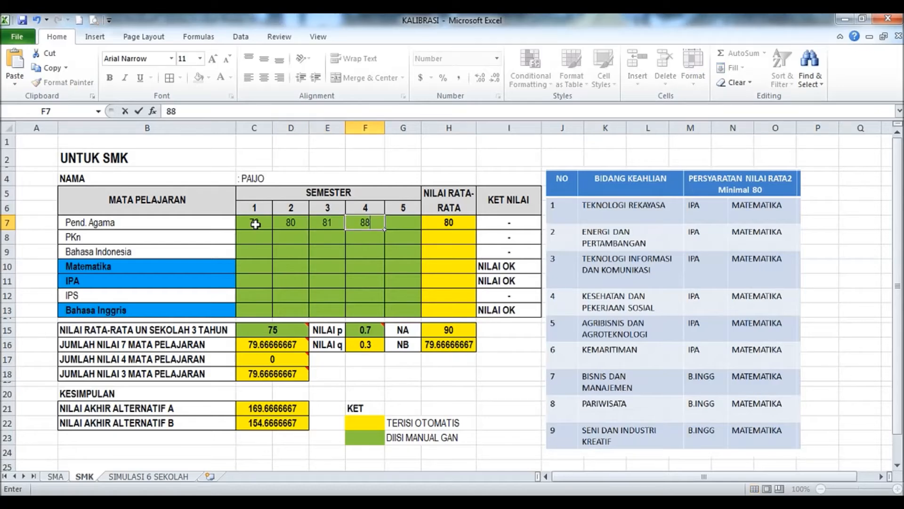
key("Tab")
type("89")
key("Return")
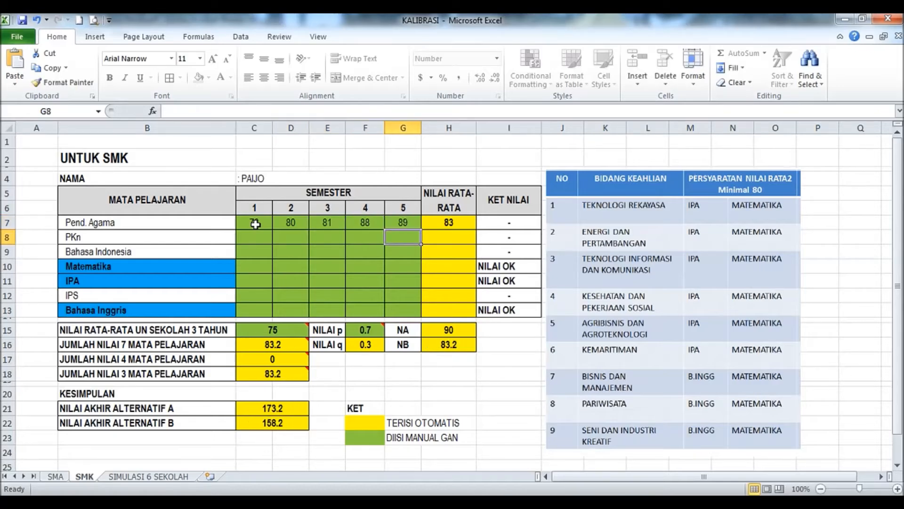
Enter PKn grades 80, 84, 85, 84 and 80 for semesters 1 to 5 on the SMK sheet.
key("Left")
key("Left")
key("Left")
key("Left")
left_click(255, 224)
left_click(262, 240)
type("80")
key("Tab")
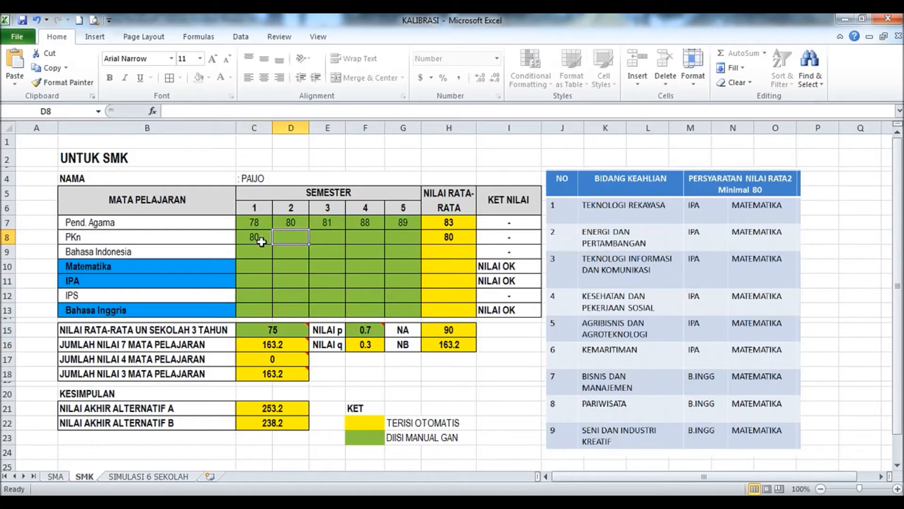
type("84")
key("Tab")
type("85")
key("Tab")
type("84")
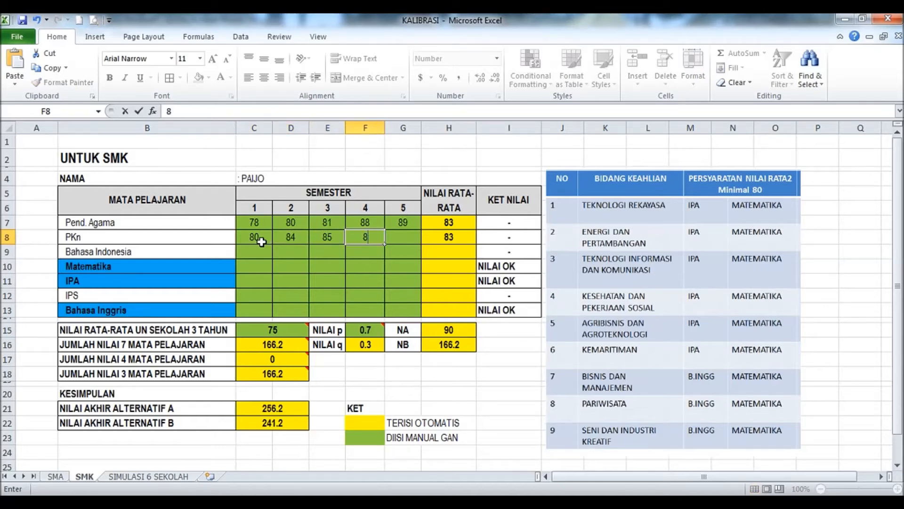
key("Tab")
type("80")
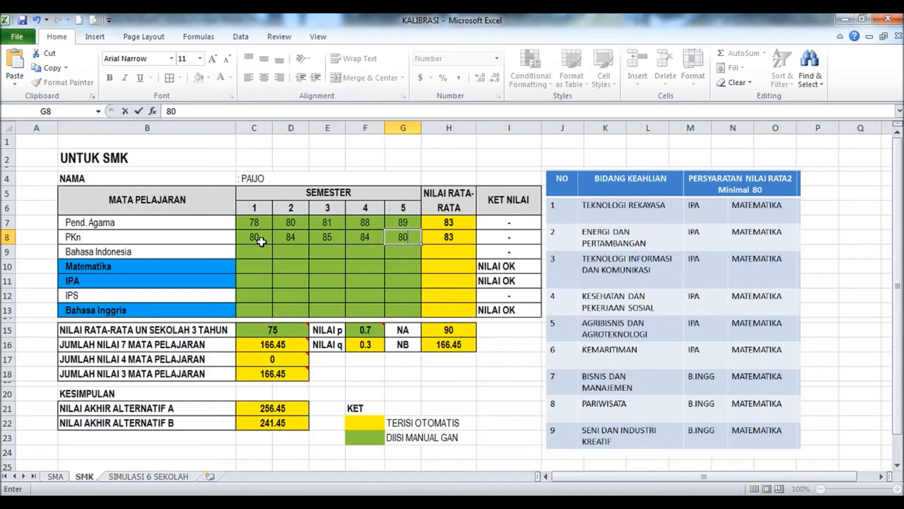
key("Down")
Enter Bahasa Indonesia grades 87, 88, 86, 84 and 80 for semesters 1 to 5 on the SMK sheet.
key("Left")
key("Left")
key("Left")
key("Left")
type("87")
key("Tab")
type("88")
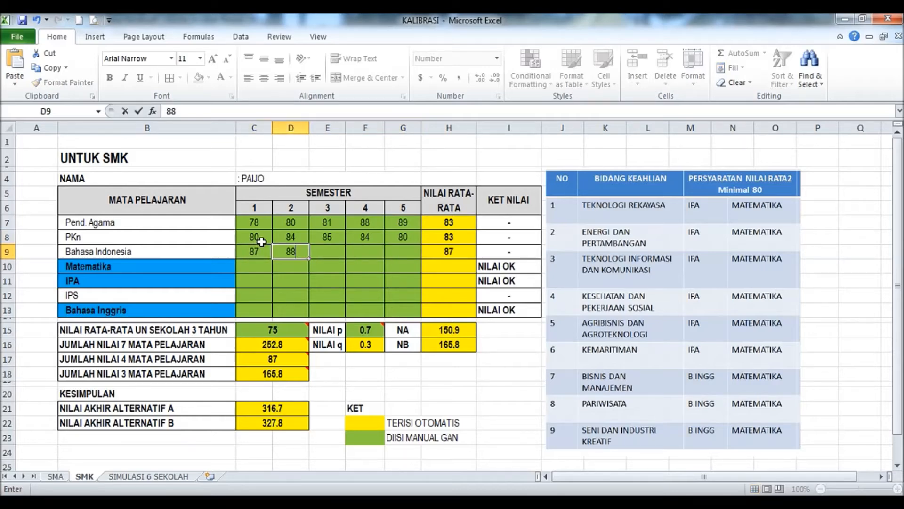
key("Tab")
type("86")
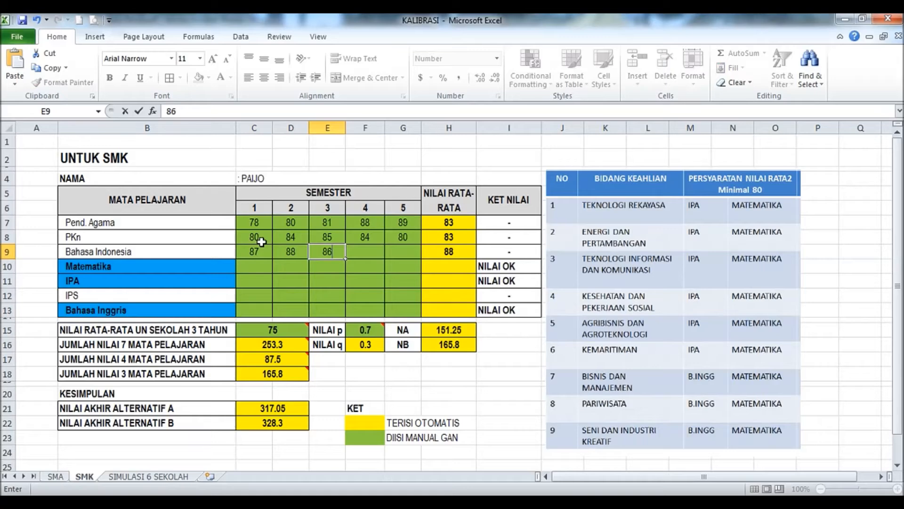
key("Tab")
type("84")
key("Tab")
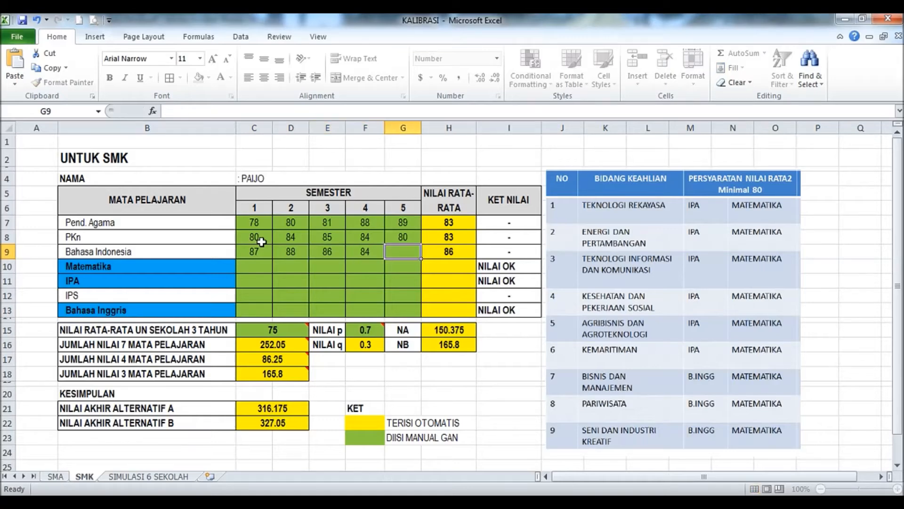
type("80")
key("Return")
Enter Matematika grades 78, 80, 78, 89 and 87 for semesters 1 to 5 on the SMK sheet.
key("Left")
key("Left")
key("Left")
key("Left")
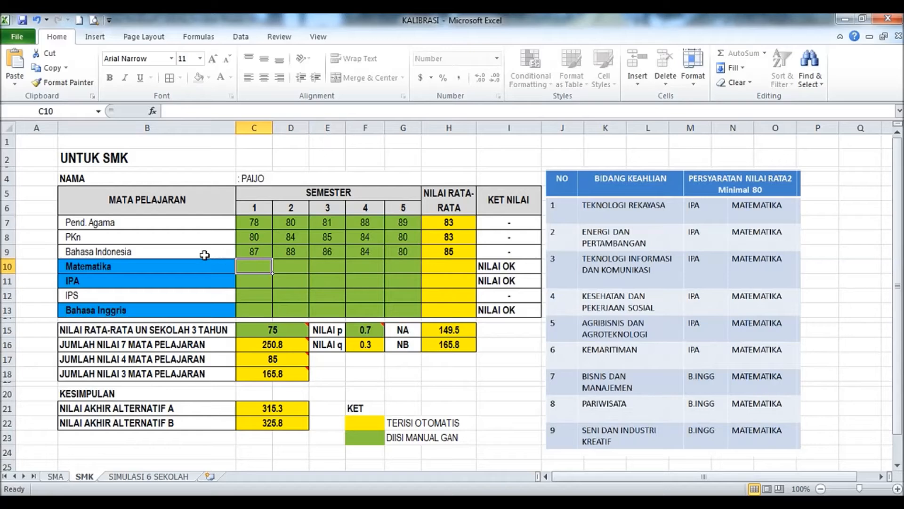
type("78")
key("Tab")
type("80")
key("Tab")
type("78")
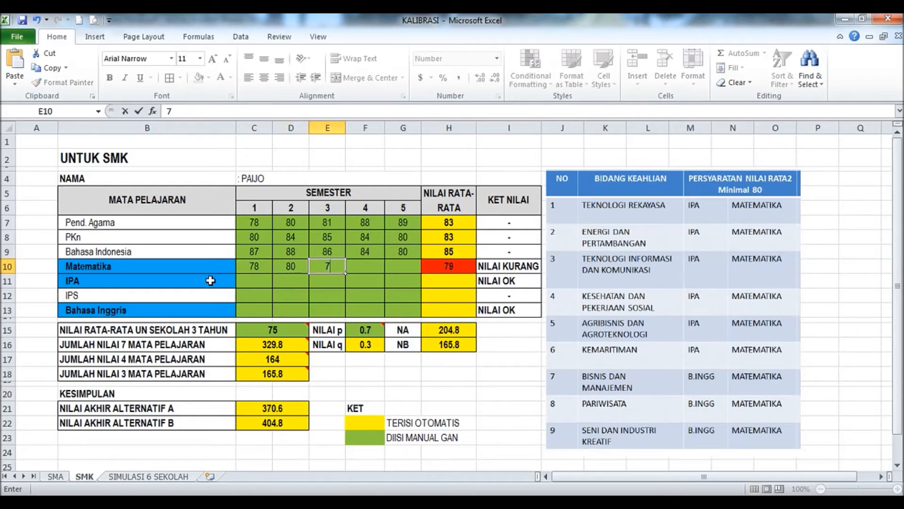
key("Tab")
type("89")
key("Tab")
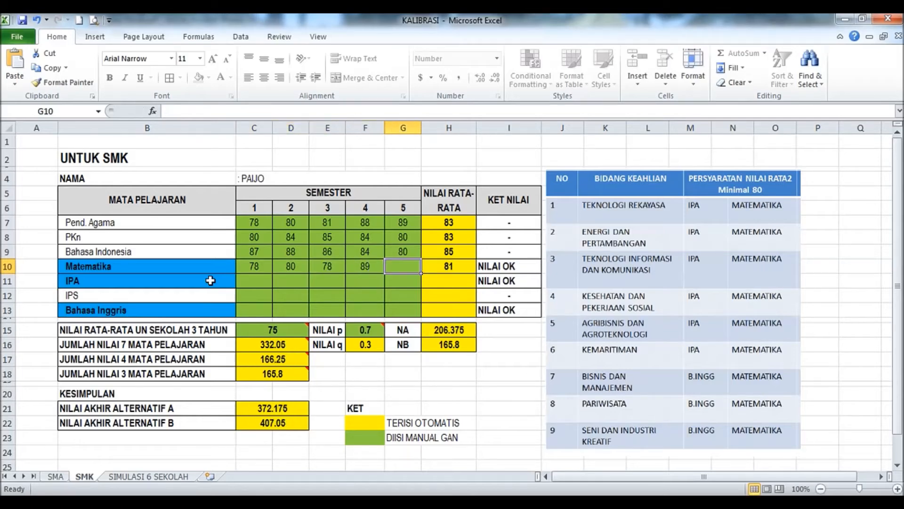
type("8")
key("Down")
Enter IPA grades 77, 78, 79, 79 and 79 for semesters 1 to 5 on the SMK sheet.
key("Left")
key("Left")
key("Left")
key("Left")
key("Up")
key("Up")
key("Down")
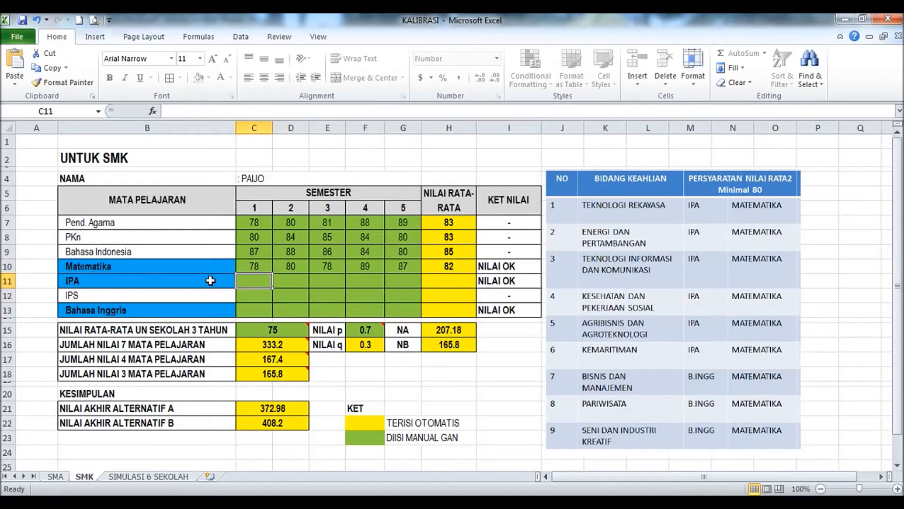
type("77")
key("Right")
type("78")
key("Right")
type("79")
key("Right")
type("79")
key("Right")
type("79")
key("Right")
Enter IPS grades 80, 81, 82, 78 and 78 for semesters 1 to 5 on the SMK sheet.
key("Down")
key("Left")
key("Left")
key("Left")
key("Left")
key("Left")
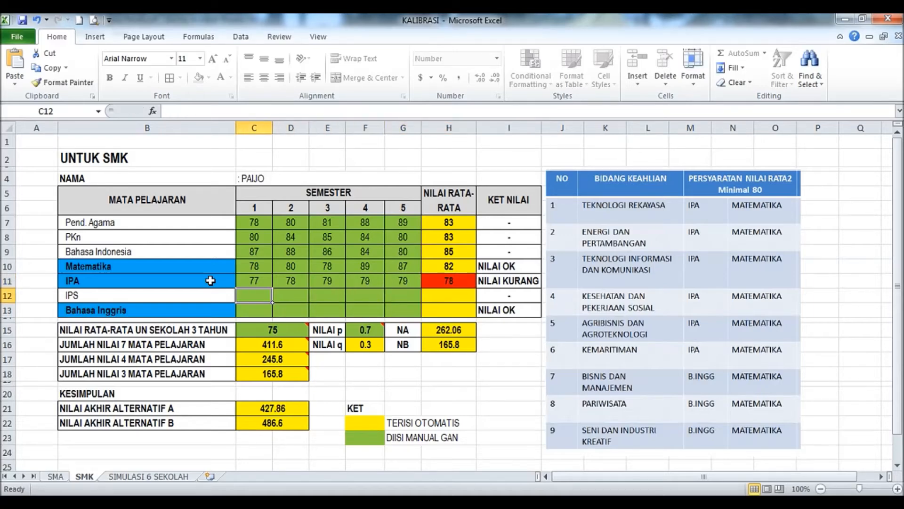
type("80")
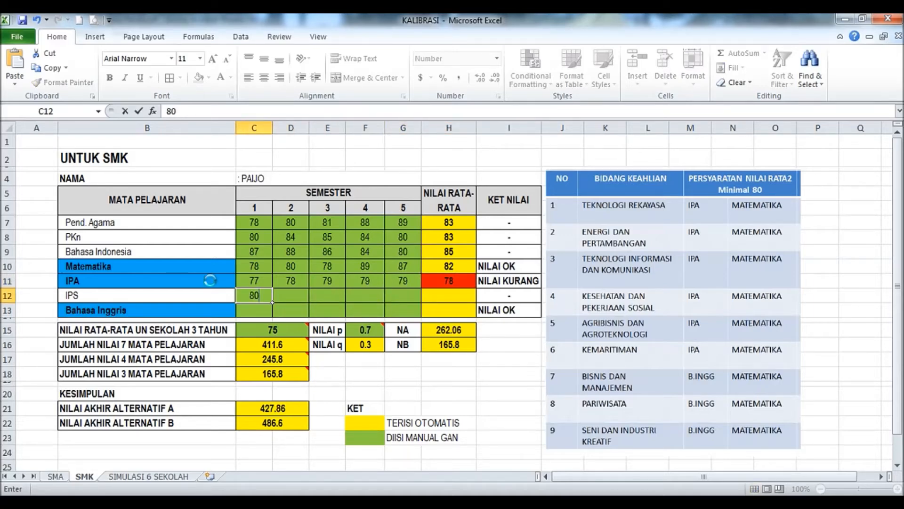
key("Right")
type("81")
key("Right")
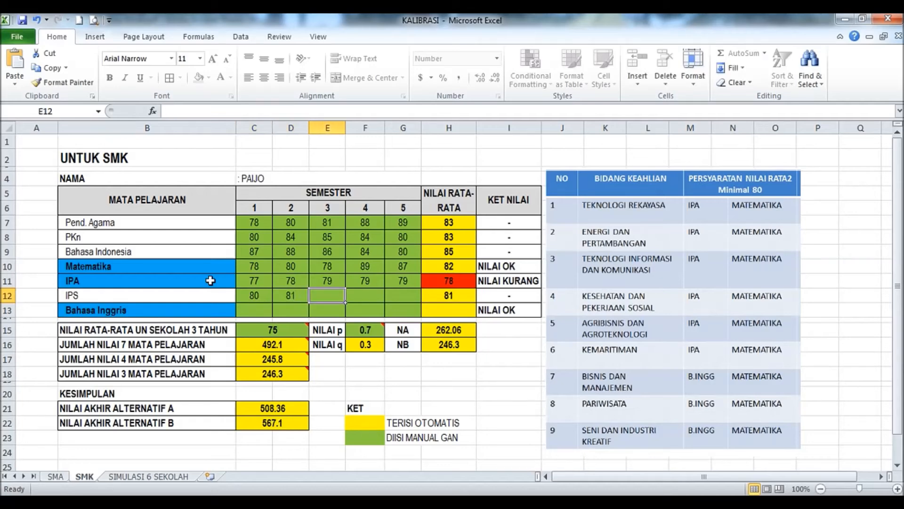
type("82")
key("Right")
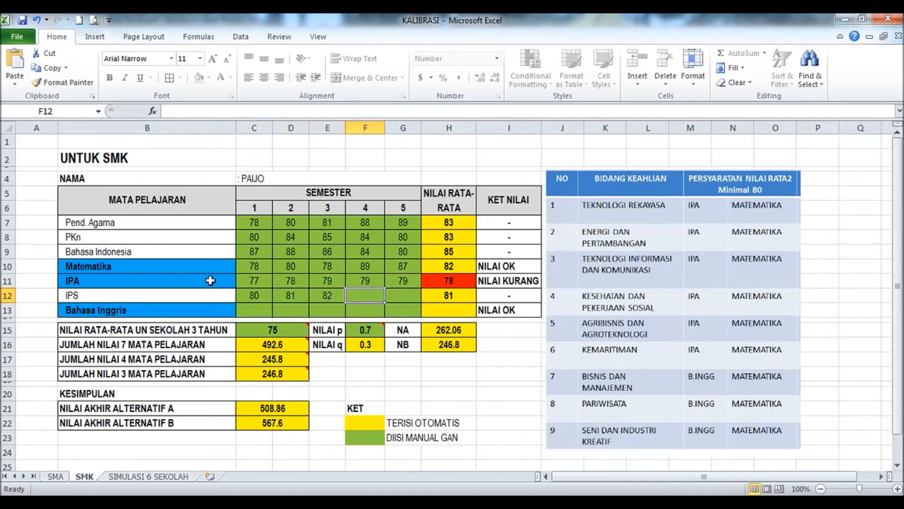
type("78")
key("Right")
type("78")
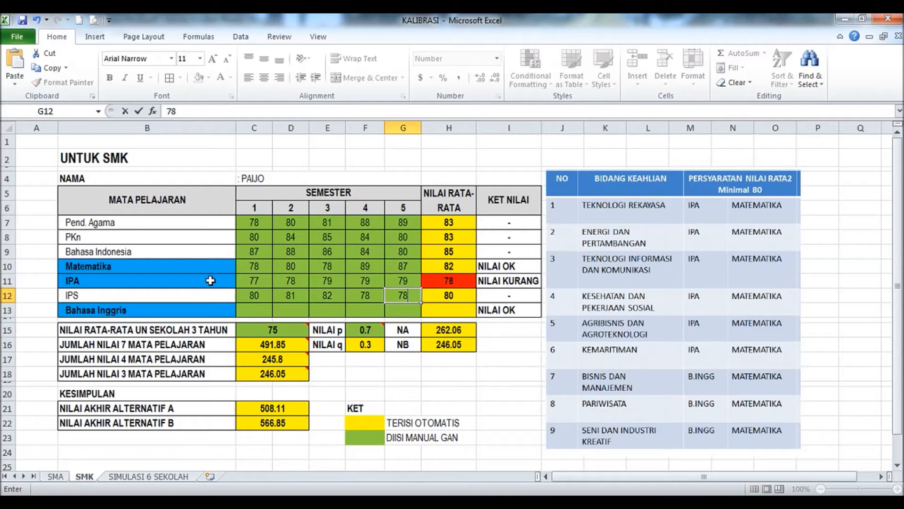
key("Return")
Enter Bahasa Inggris grades 78, 79, 89, 80 and 81 for semesters 1 to 5 on the SMK sheet.
key("Left")
key("Left")
key("Left")
key("Left")
key("Left")
key("Right")
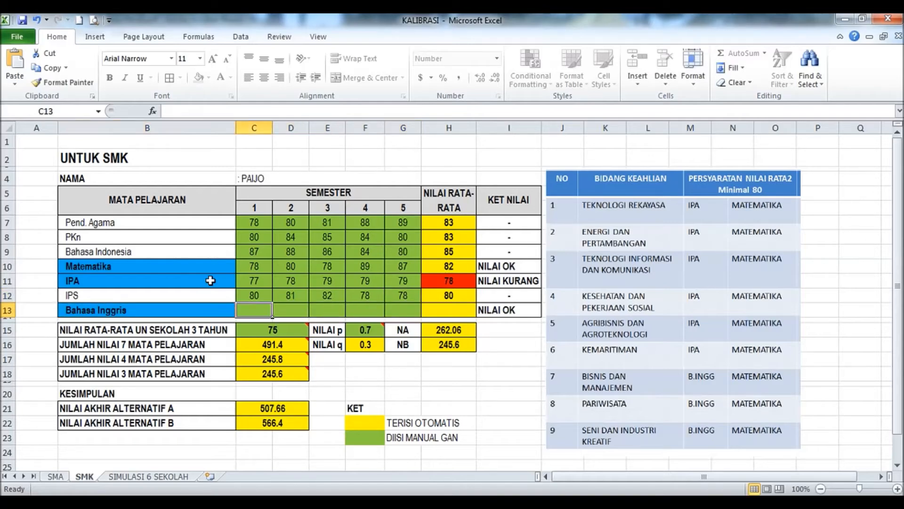
type("78")
key("Right")
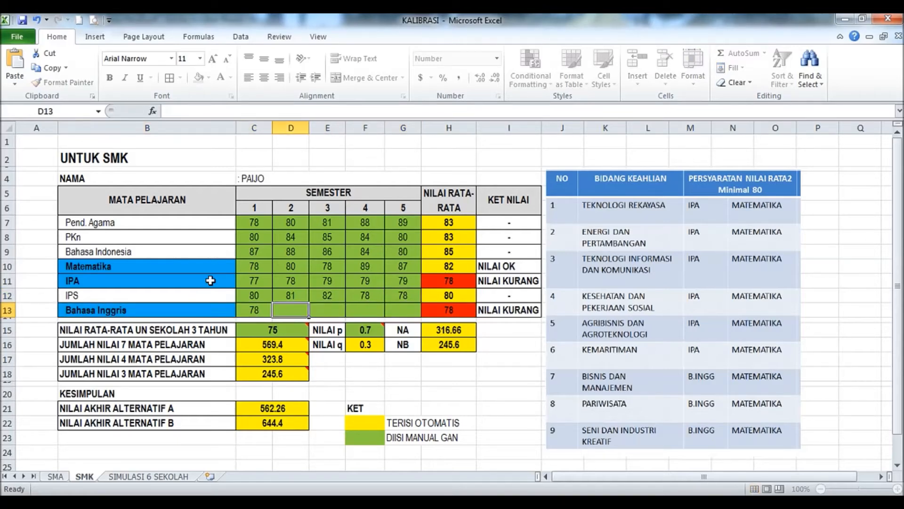
type("4")
type("9")
key("Right")
type("89")
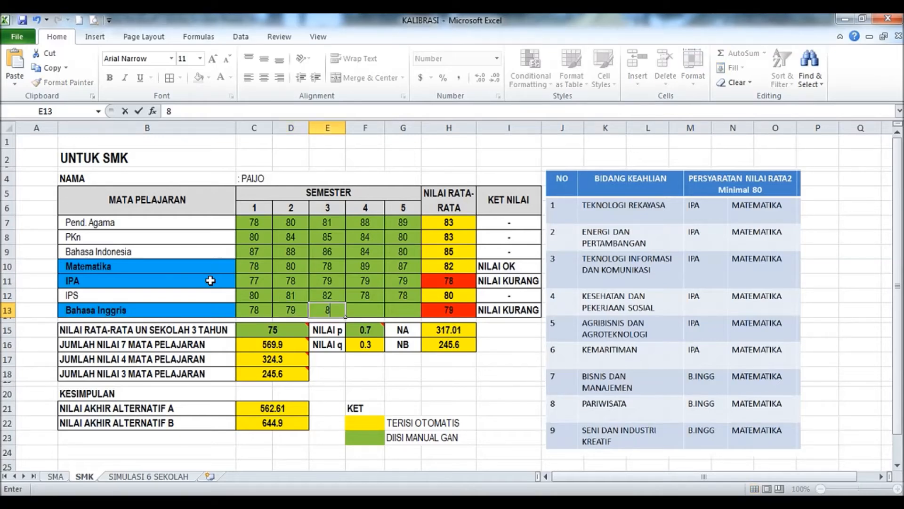
key("Right")
type("80")
key("Right")
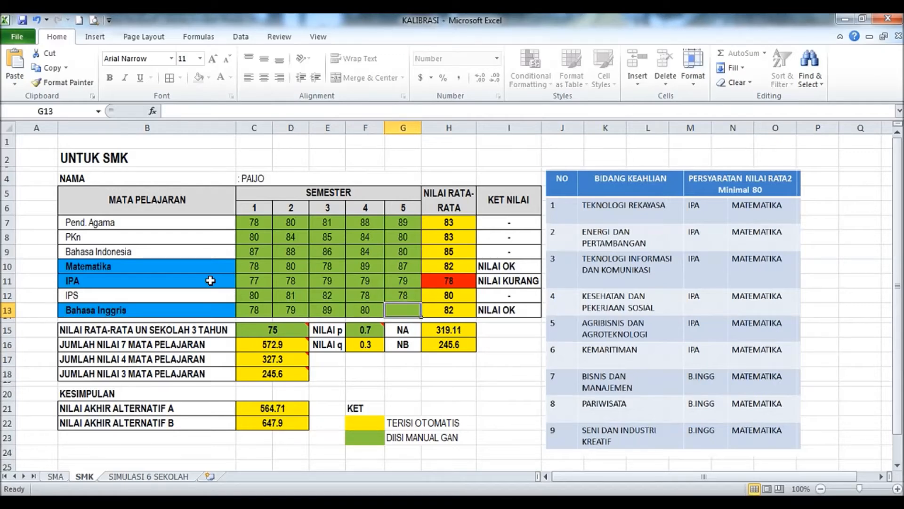
type("81")
key("Return")
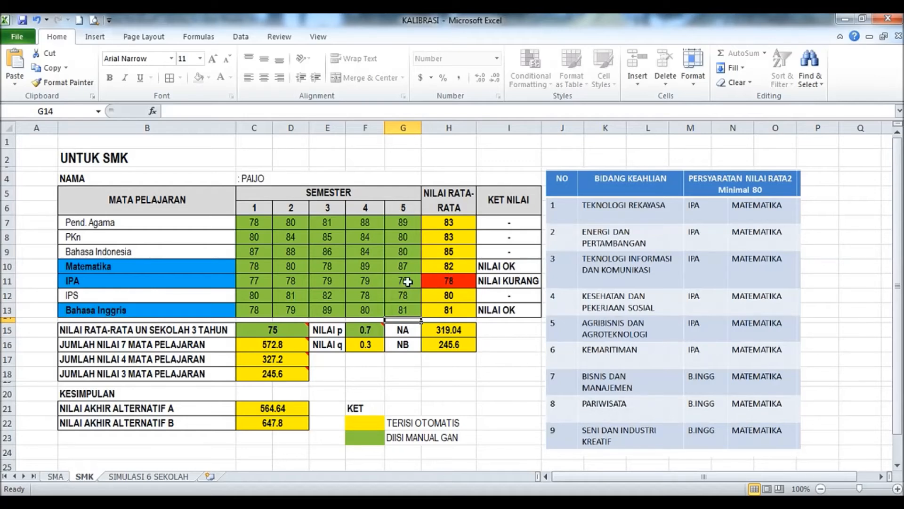
Change the semester 4 grades on the SMK sheet to 89 for IPA and 70 for Bahasa Inggris.
left_click(366, 281)
type("80")
key("Return")
key("Return")
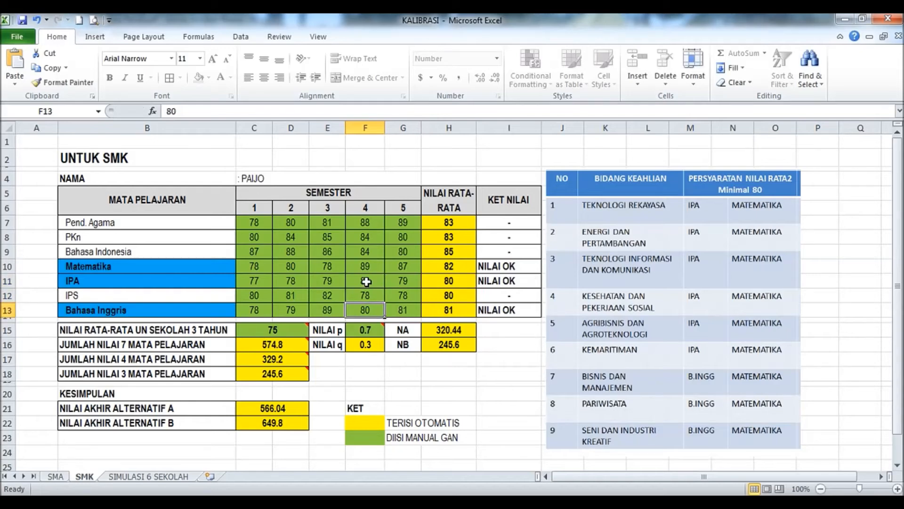
type("70")
key("Tab")
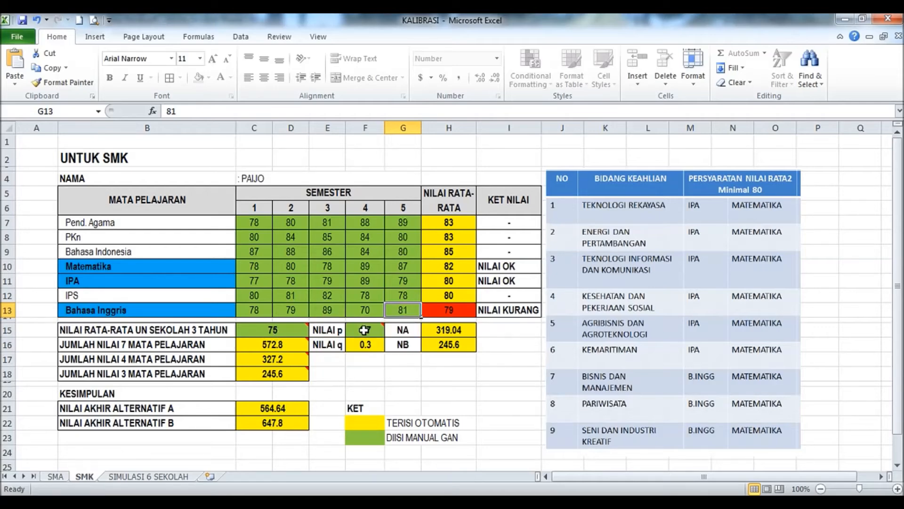
Go to the SIMULASI 6 SEKOLAH sheet and set the three-year UN average to 80.
mouse_move(365, 330)
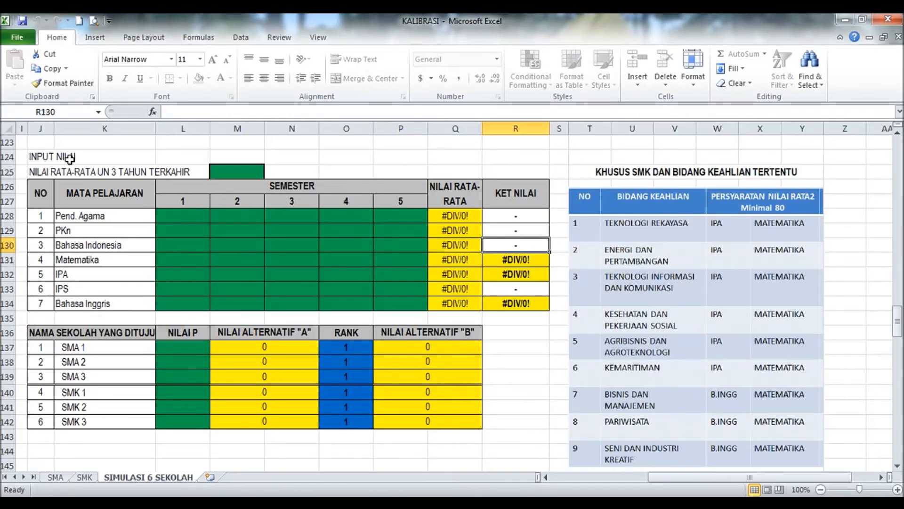
left_click(231, 174)
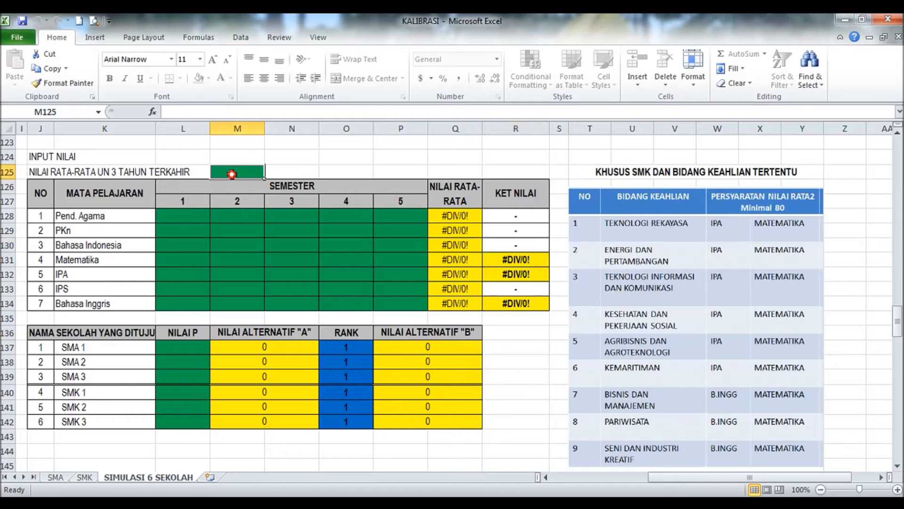
type("80")
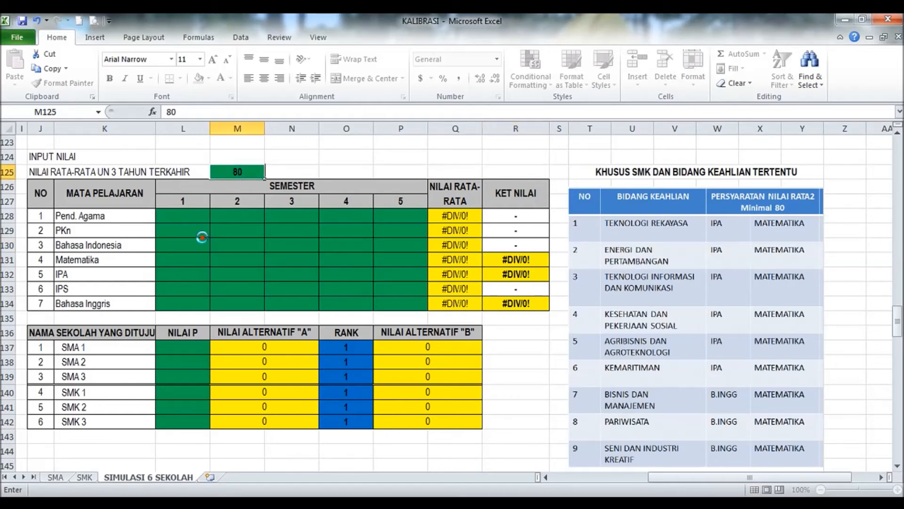
left_click(202, 237)
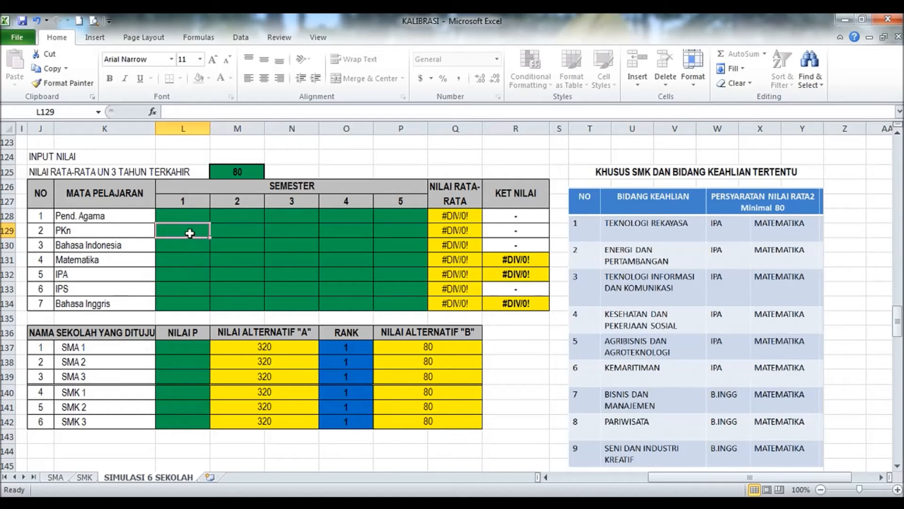
Enter Pend. Agama grades 80, 81, 78, 79 and 80 for semesters 1 to 5 in the six-school simulation.
left_click(185, 216)
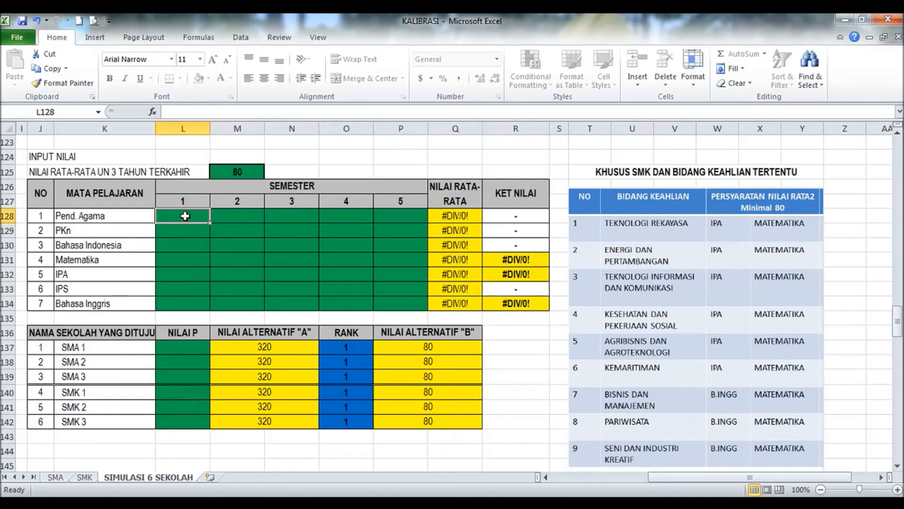
type("80")
key("Tab")
type("81")
key("Tab")
type("78")
key("Tab")
type("79")
key("Tab")
type("80")
key("Return")
Enter PKn grades 76, 76, 89, 78 and 76 for semesters 1 to 5 in the six-school simulation.
key("Left")
key("Left")
key("Left")
key("Left")
key("Left")
key("Right")
type("76")
key("Tab")
type("67")
key("Tab")
key("Left")
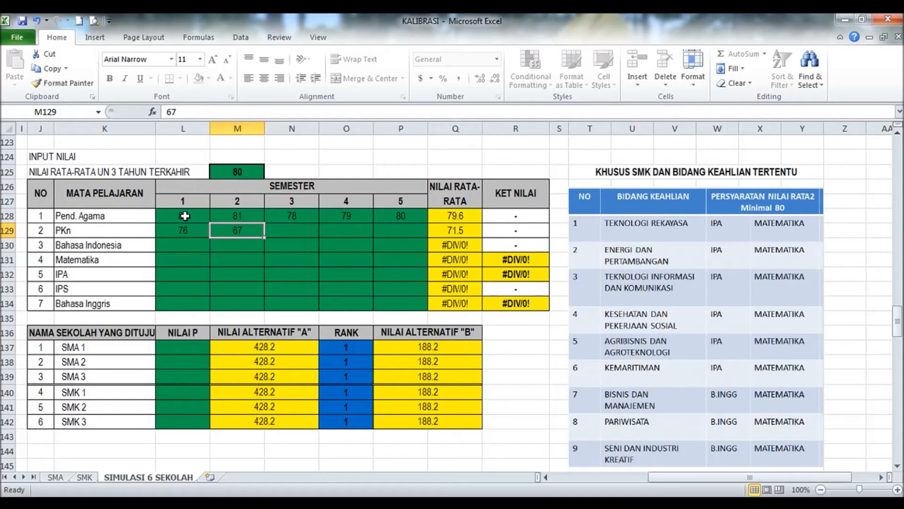
type("76")
key("Tab")
type("89")
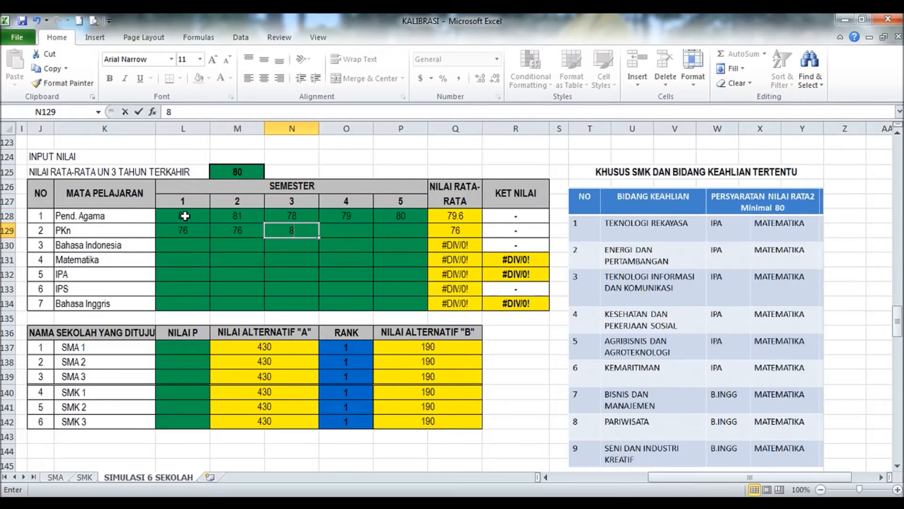
key("Tab")
type("78")
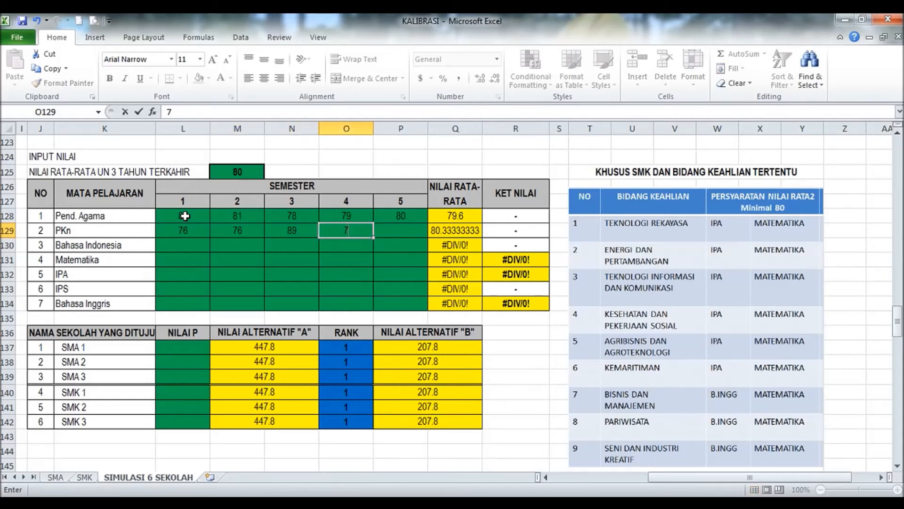
key("Tab")
type("76")
key("Return")
Enter Bahasa Indonesia grades 80, 81, 82, 83 and 80 for semesters 1 to 5 in the six-school simulation.
key("Left")
key("Left")
key("Left")
key("Left")
type("80")
key("Tab")
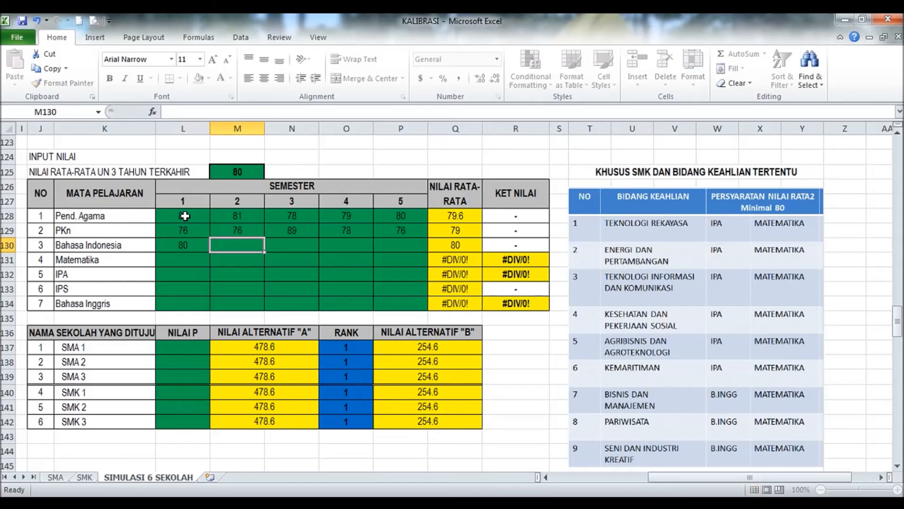
type("81")
key("Tab")
type("82")
key("Tab")
type("8")
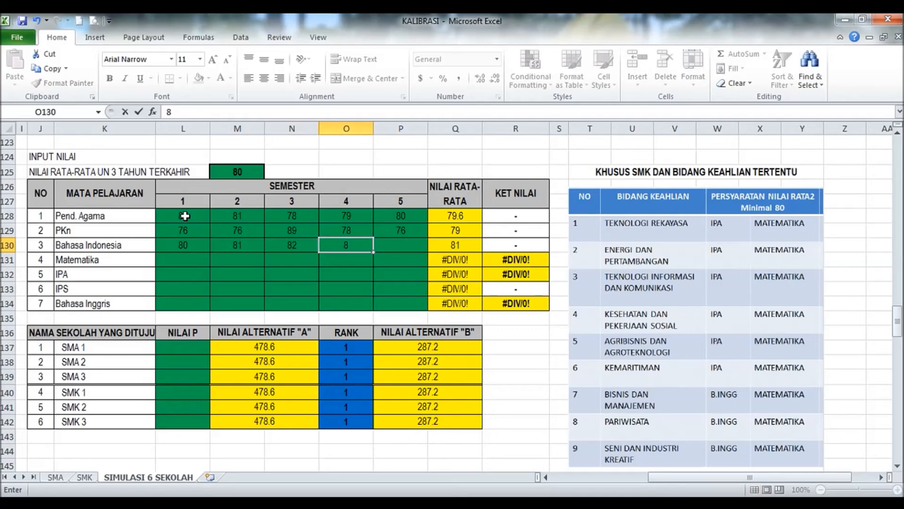
type("3")
key("Tab")
type("80")
key("Return")
Enter Matematika grades 78, 79, 78, 78 and 78 for semesters 1 to 5 in the six-school simulation.
key("Left")
key("Left")
key("Left")
key("Left")
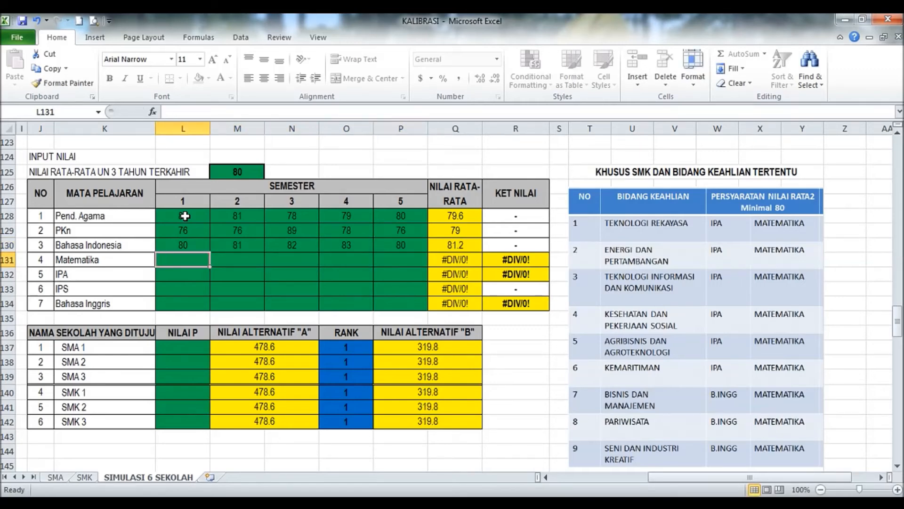
type("78")
key("Tab")
type("79")
key("Tab")
type("78")
key("Tab")
type("78")
key("Tab")
type("78")
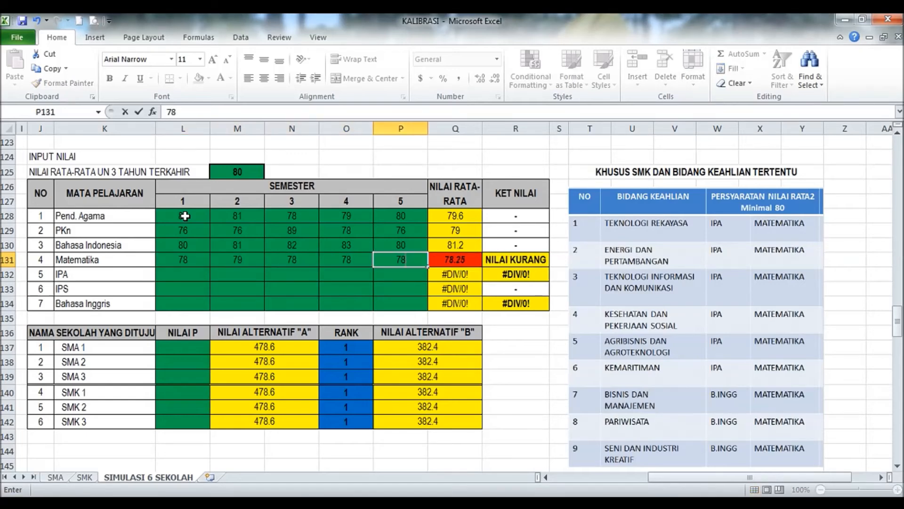
key("Return")
key("Left")
key("Left")
key("Left")
key("Left")
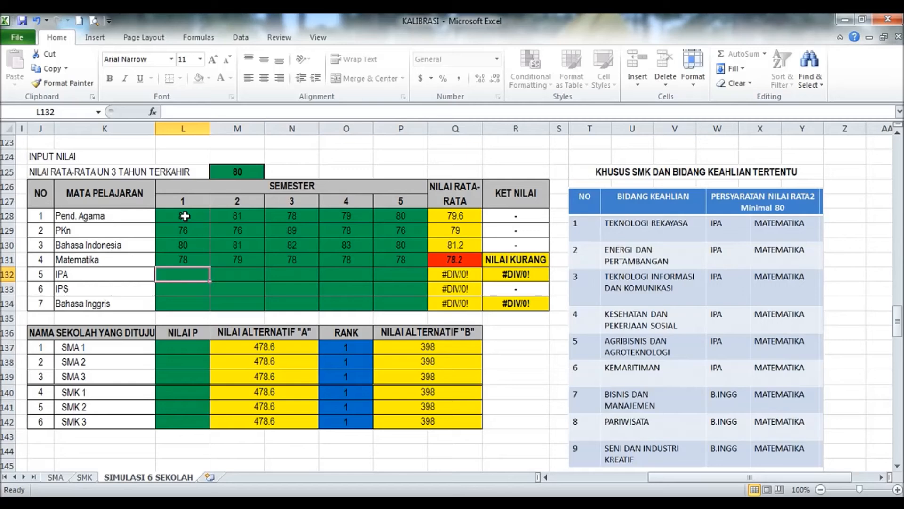
Enter IPA grades 78, 80, 87, 88 and 78 for semesters 1 to 5 in the six-school simulation.
type("78")
key("Tab")
type("80")
key("Tab")
type("87")
key("Tab")
type("88")
key("Tab")
type("78")
key("Return")
Enter IPS grades 78, 78, 78, 80 and 78 for semesters 1 to 5 in the six-school simulation.
key("Left")
key("Left")
key("Left")
key("Left")
key("Left")
key("Right")
type("78")
key("Tab")
type("78")
key("Tab")
type("78")
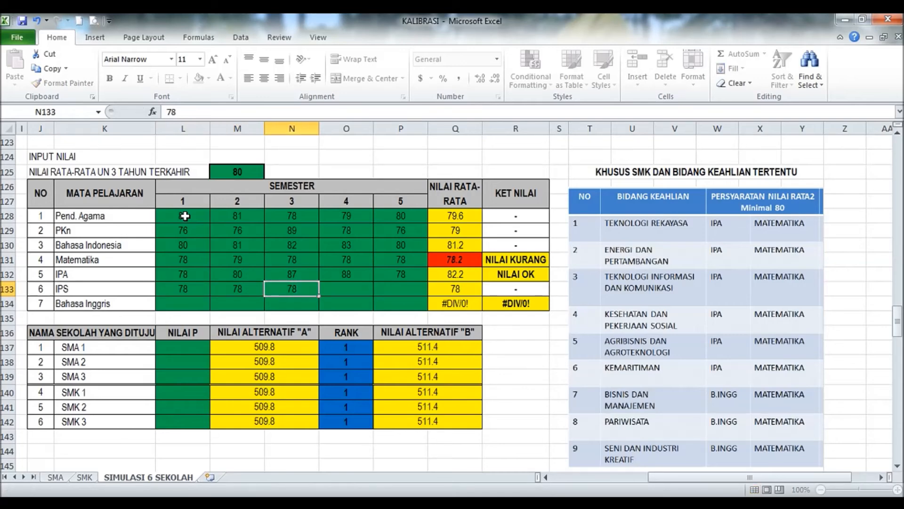
key("Tab")
type("80")
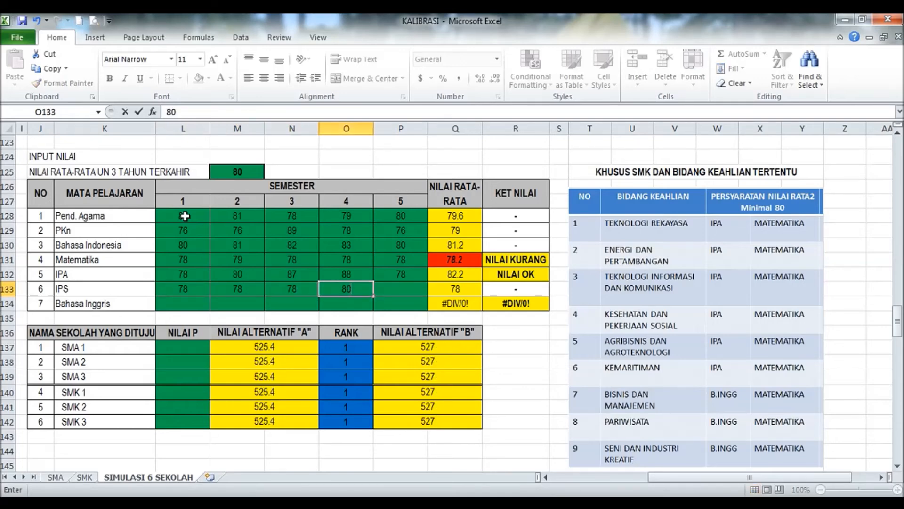
key("Tab")
type("78")
key("Return")
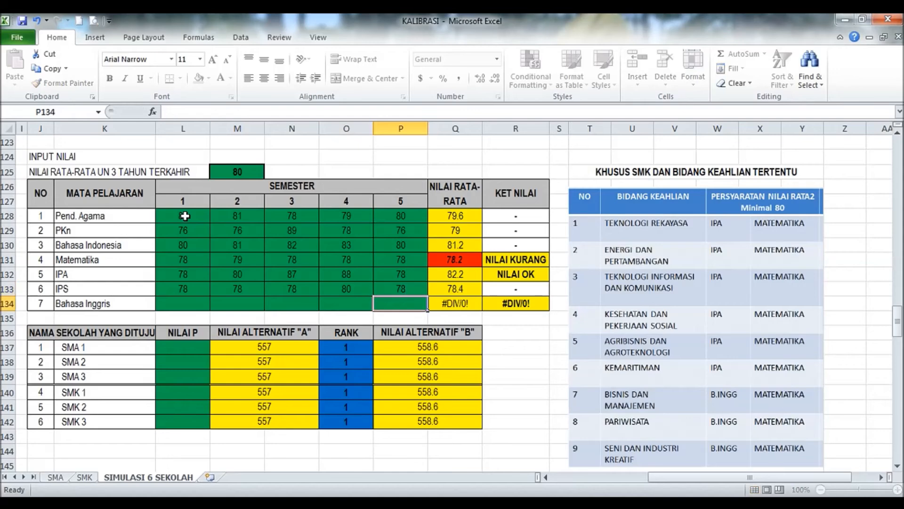
Enter Bahasa Inggris grades 72, 75, 80, 78 and 78 for semesters 1 to 5 in the six-school simulation.
key("Left")
key("Left")
key("Left")
key("Left")
type("72")
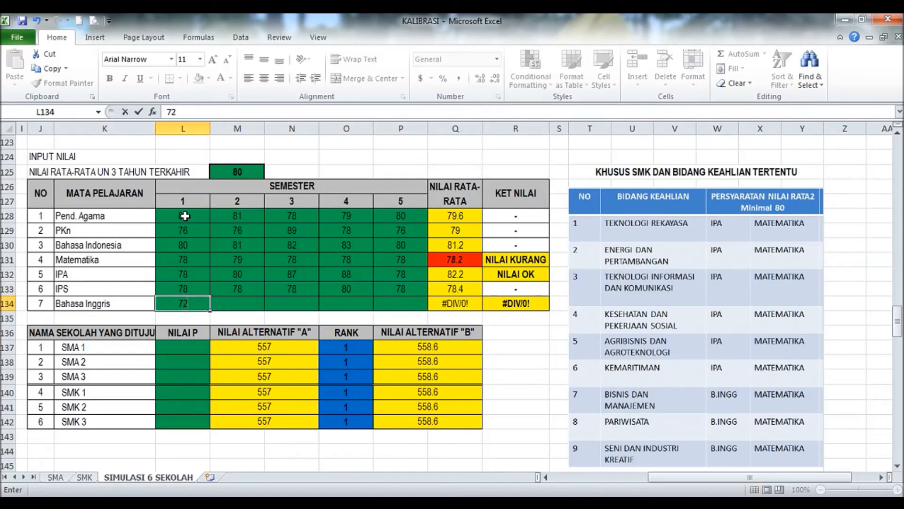
key("Tab")
type("75")
key("Tab")
type("80")
key("Tab")
type("78")
key("Tab")
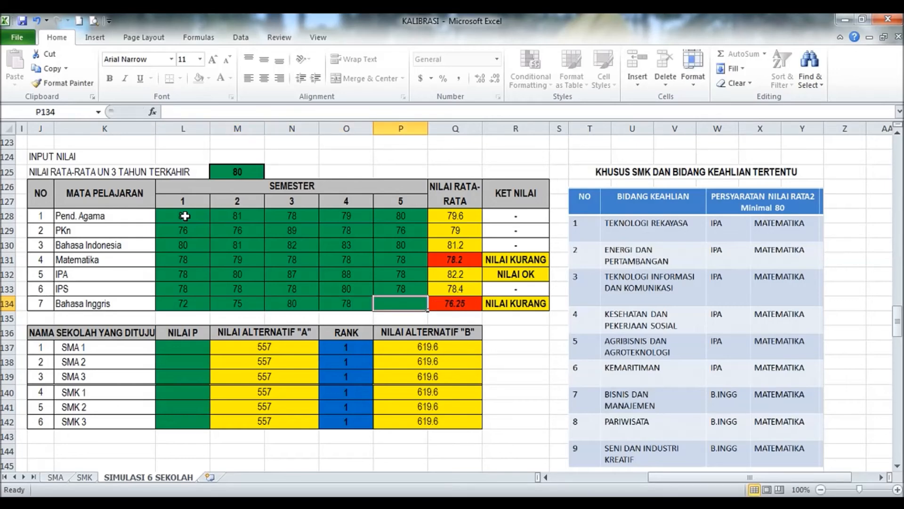
type("78")
key("Tab")
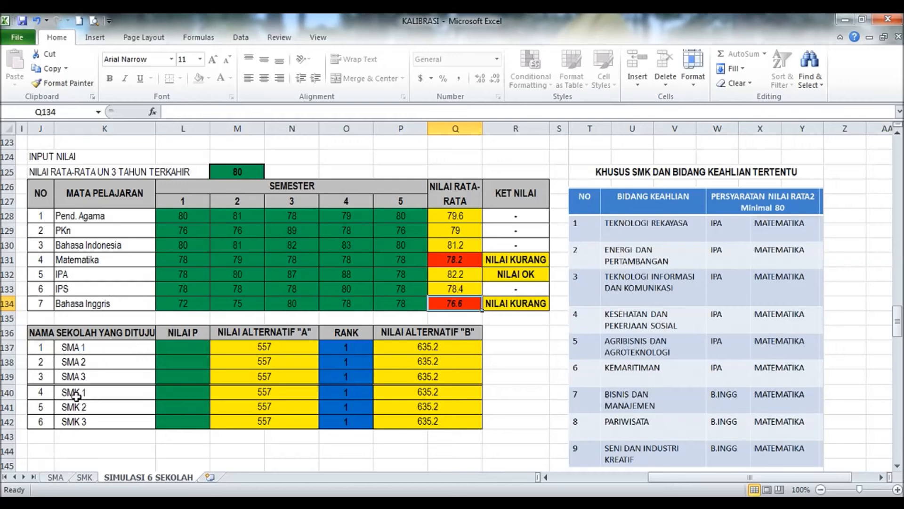
Enter the NILAI P values 0.5 for SMA 1, 0.7 for SMA 2 and 0.9 for SMA 3.
left_click(178, 351)
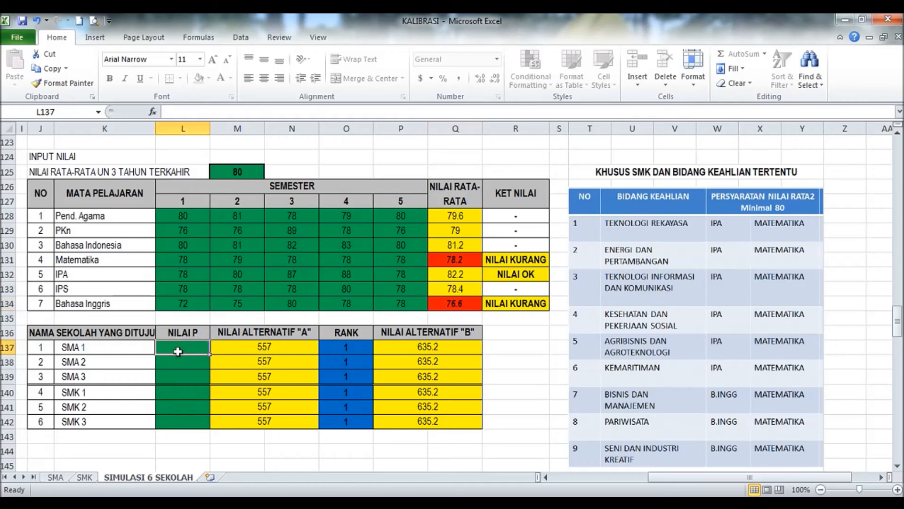
type("0.5")
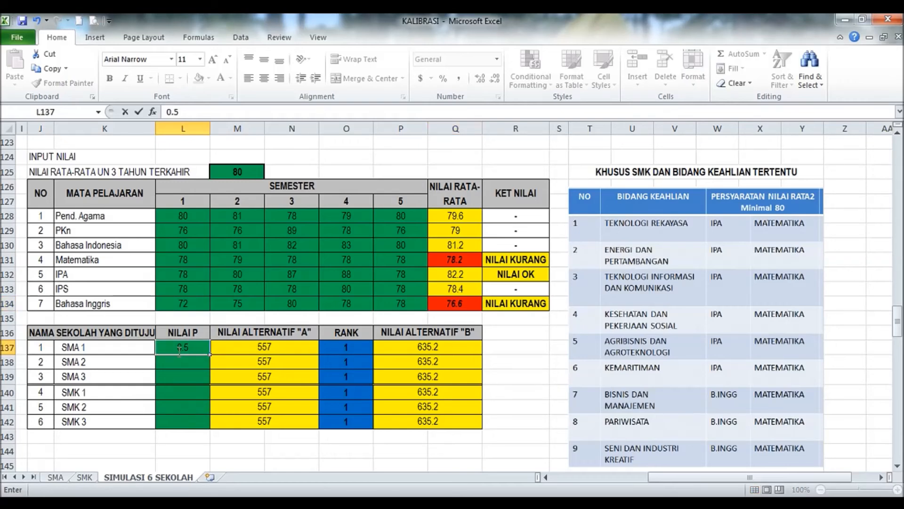
key("Return")
type("0")
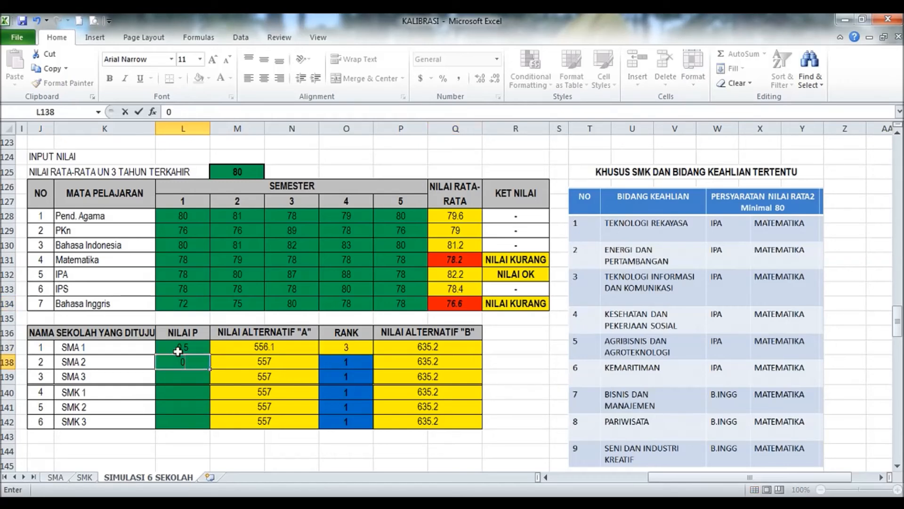
type(".7")
key("Return")
type("0.9")
key("Return")
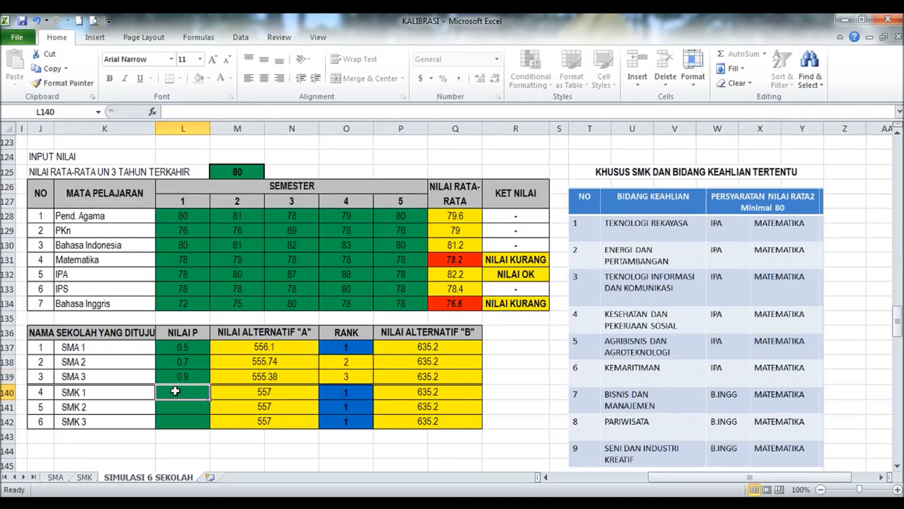
Enter the NILAI P values 0.9 for SMK 1, 0.5 for SMK 2 and 0.7 for SMK 3.
type("0.9")
key("Return")
type("0")
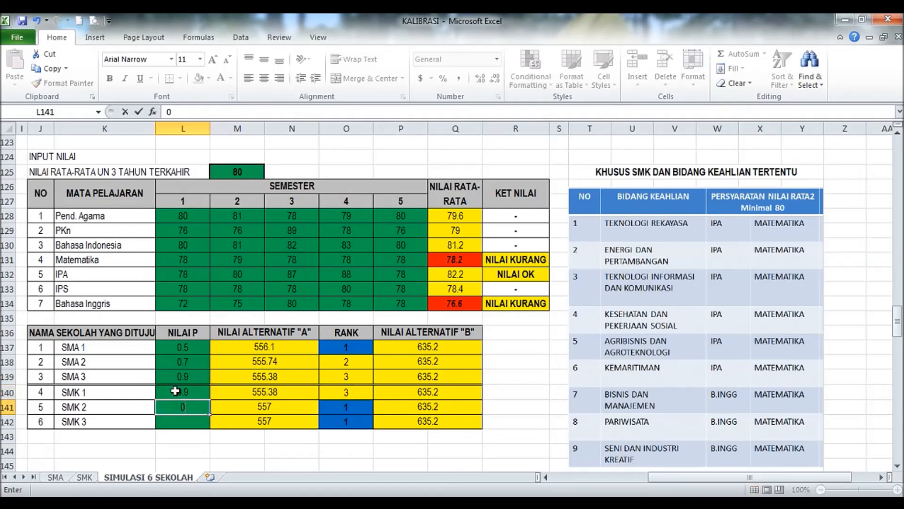
type(".5")
key("Return")
type("0.7")
key("Return")
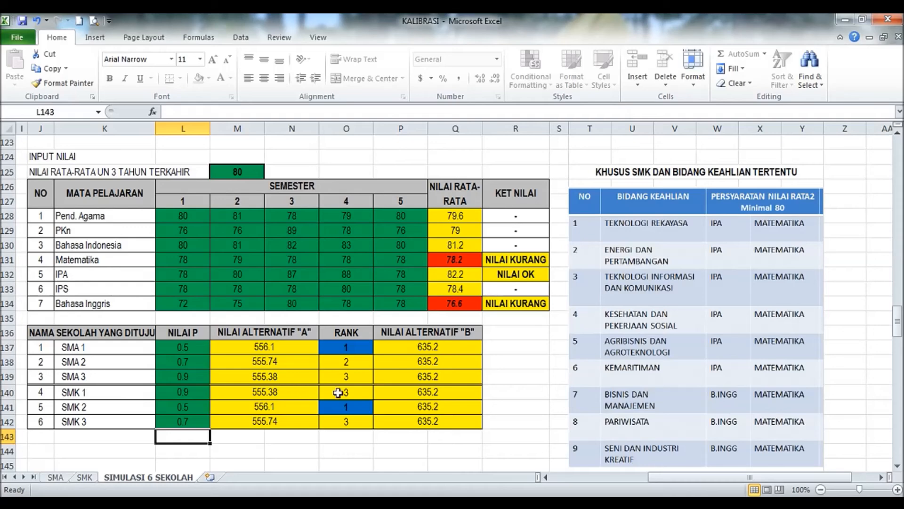